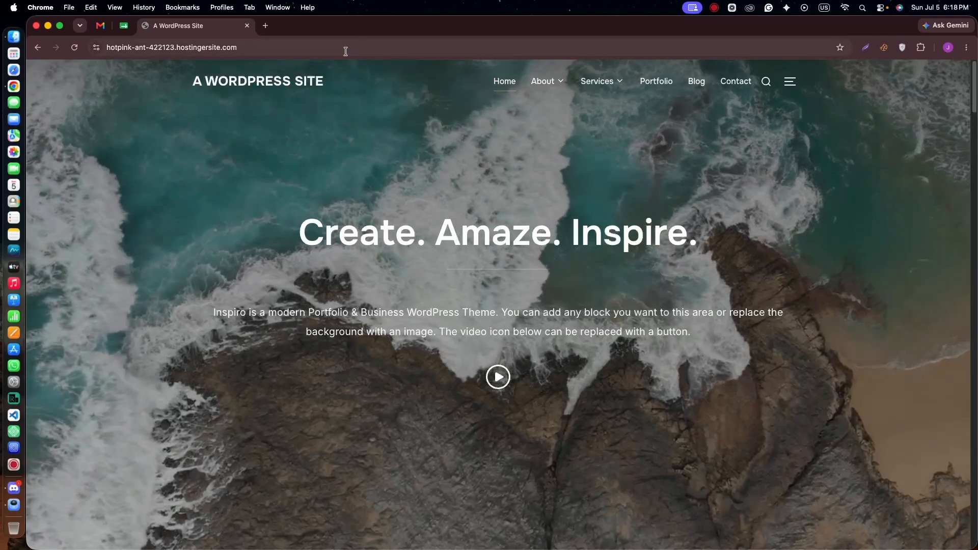
Add /wp-admin/ to the site address to reach the WordPress login page.
{"action": "left_click", "coordinate": [396, 53]}
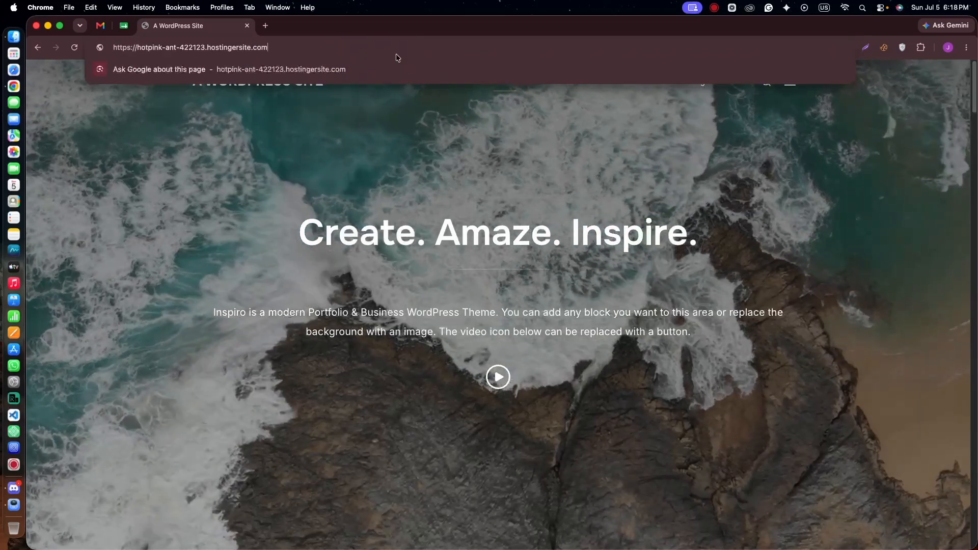
{"action": "type", "text": "/"}
{"action": "key", "text": "BackSpace"}
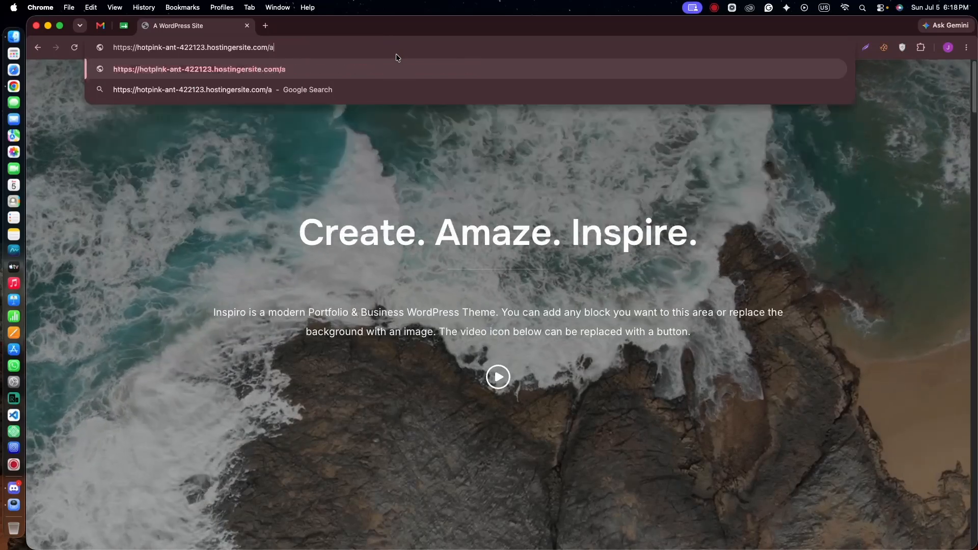
{"action": "type", "text": "wp"}
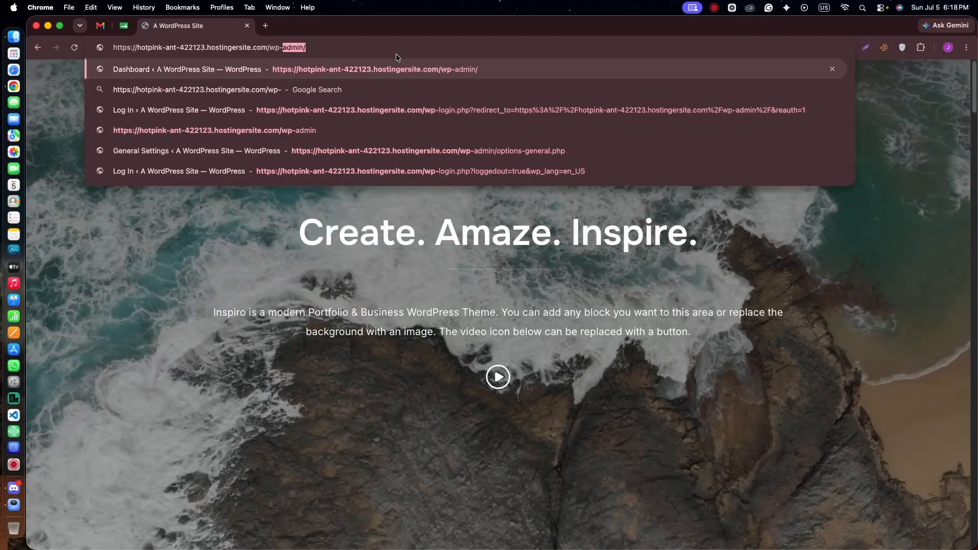
{"action": "type", "text": "-admin/"}
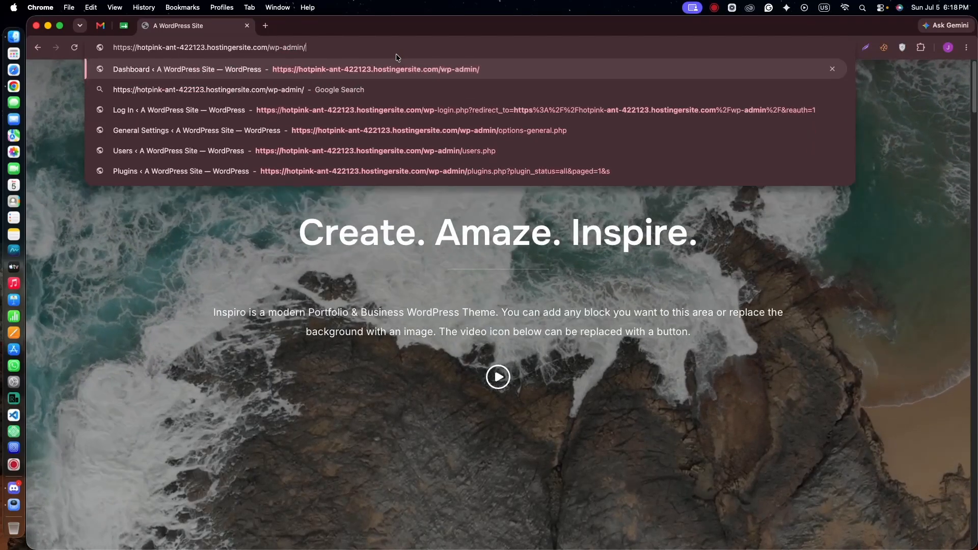
{"action": "key", "text": "Return"}
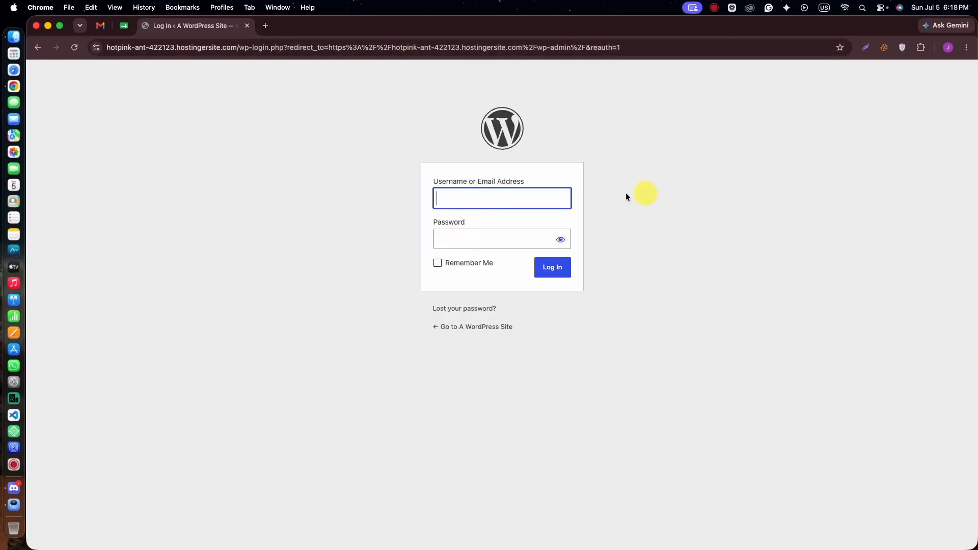
Log in with the saved admin username and password to reach the Dashboard.
{"action": "left_click", "coordinate": [676, 219]}
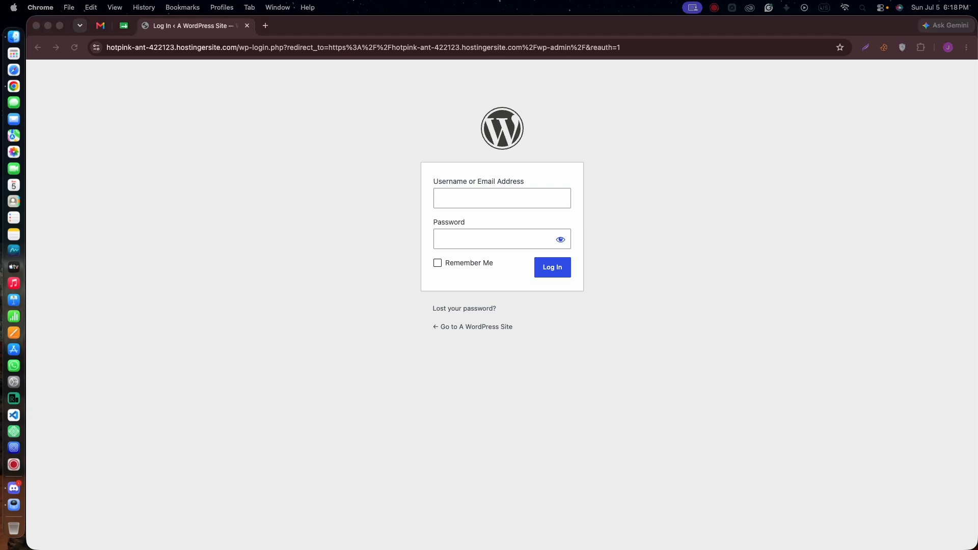
{"action": "left_click", "coordinate": [484, 199]}
{"action": "key", "text": "Down"}
{"action": "key", "text": "Return"}
{"action": "left_click", "coordinate": [476, 242]}
{"action": "key", "text": "super+v"}
{"action": "left_click", "coordinate": [560, 269]}
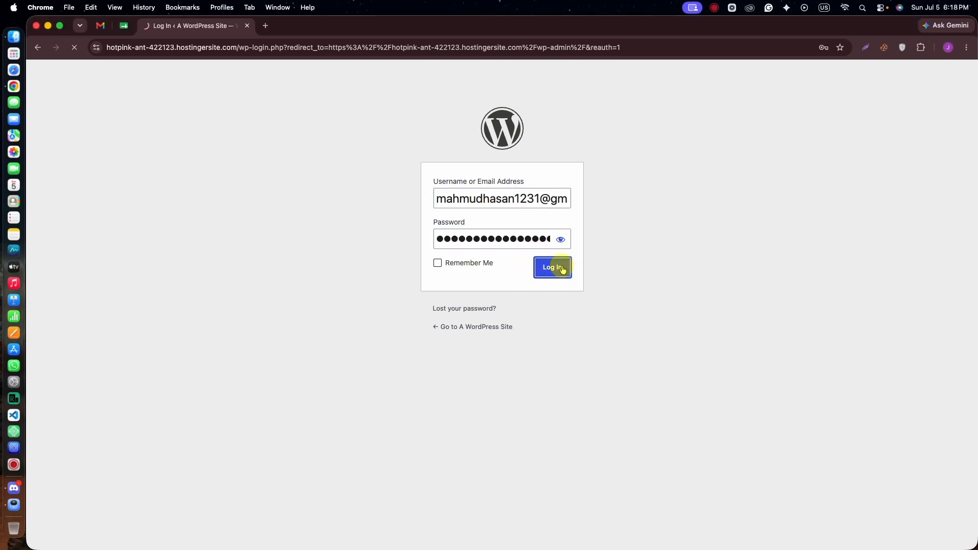
{"action": "left_click", "coordinate": [561, 266]}
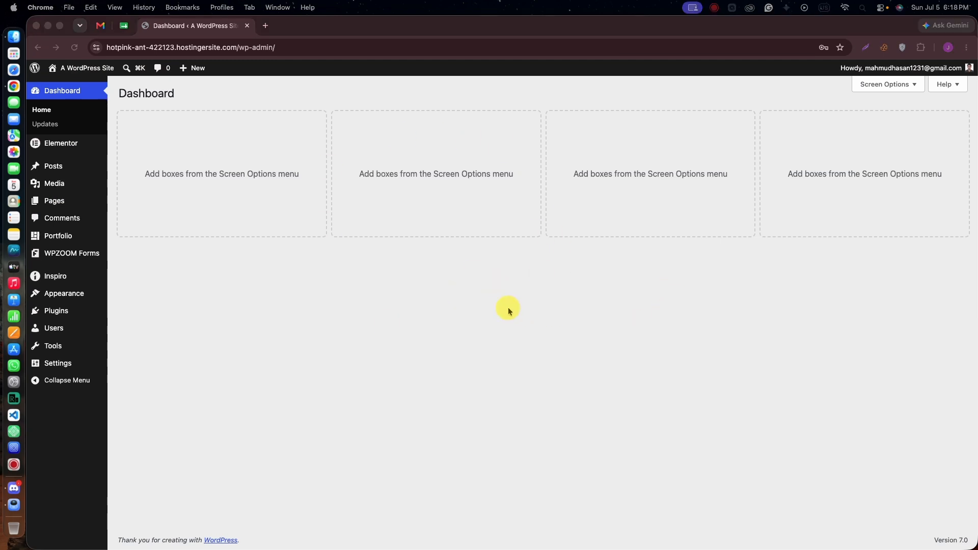
{"action": "left_click", "coordinate": [524, 270]}
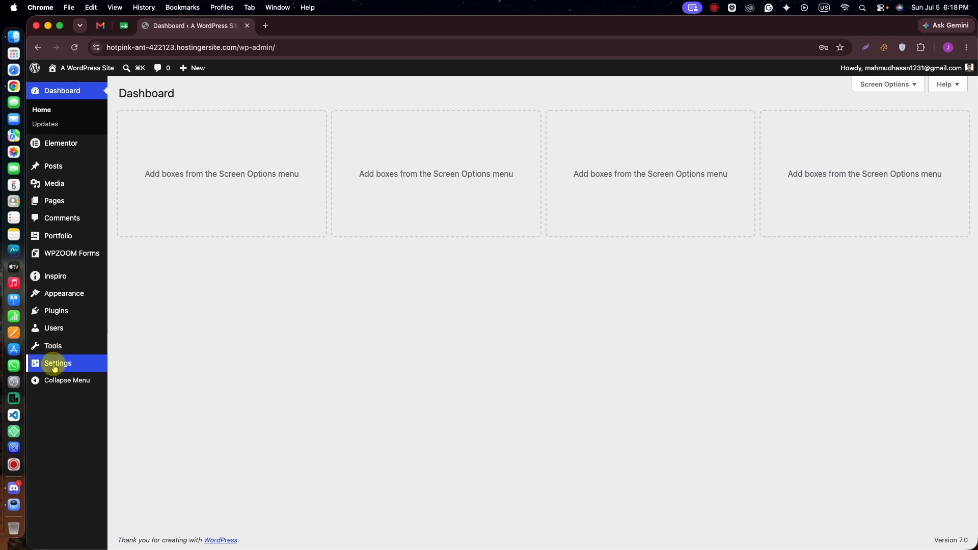
Open Settings > General, then show the Gmail account details panel with its address.
{"action": "mouse_move", "coordinate": [55, 367]}
{"action": "left_click", "coordinate": [135, 367]}
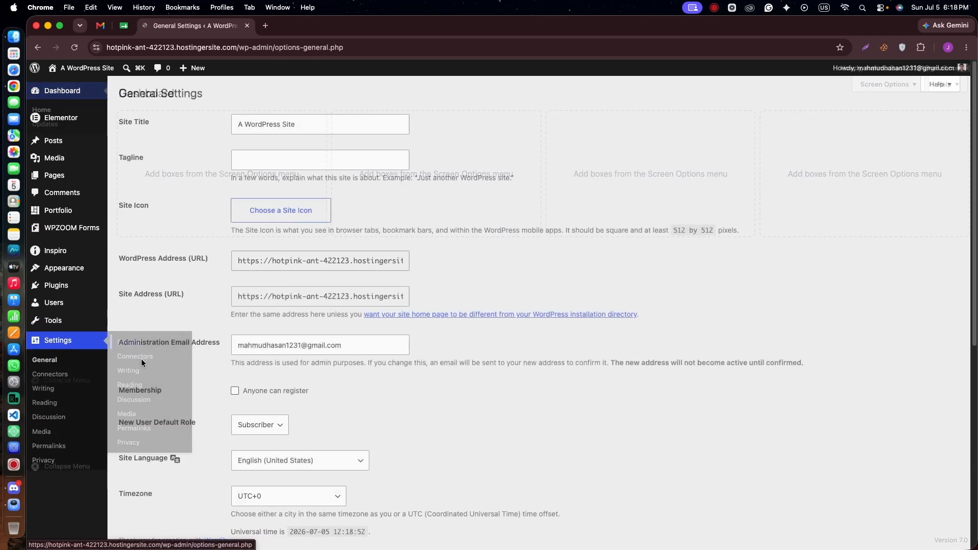
{"action": "left_click_drag", "start_coordinate": [121, 345], "coordinate": [218, 337]}
{"action": "left_click", "coordinate": [218, 337]}
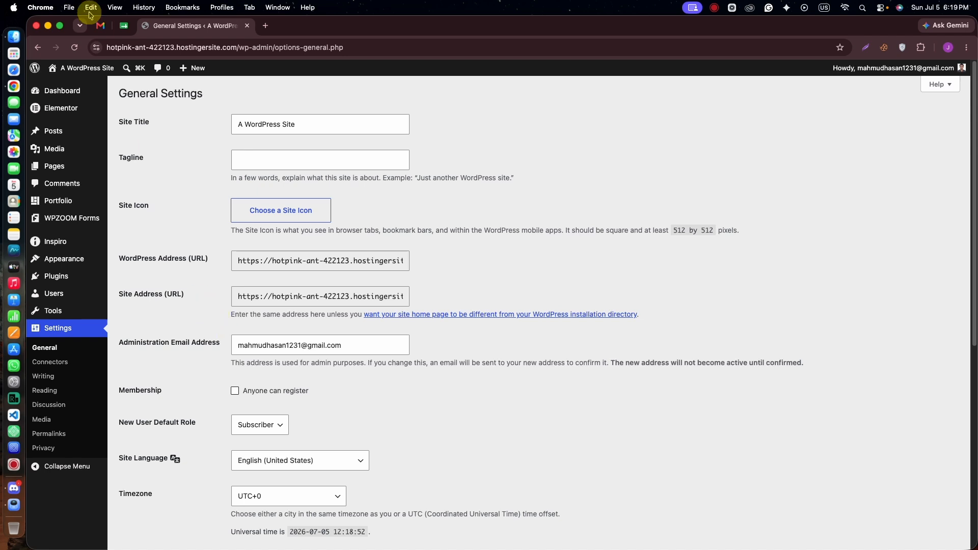
{"action": "left_click", "coordinate": [101, 26]}
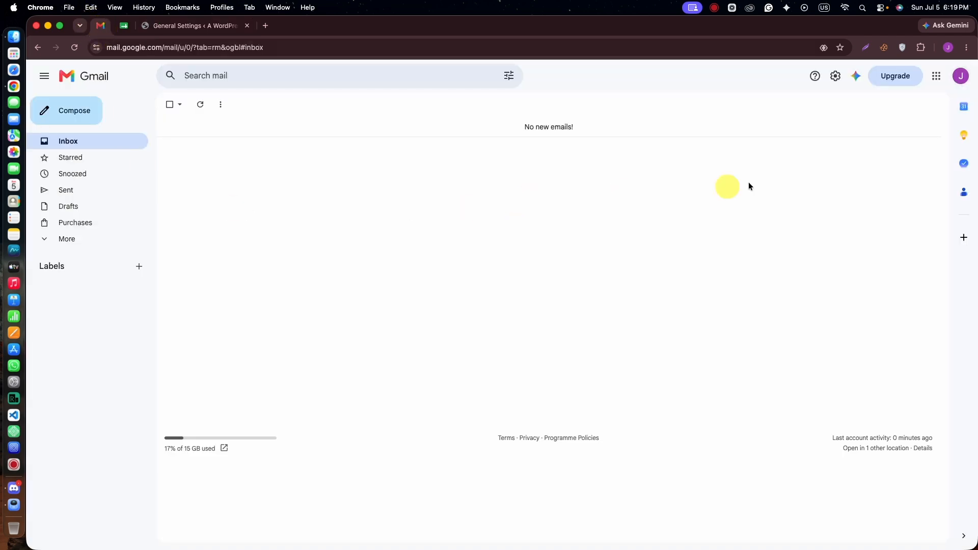
{"action": "left_click", "coordinate": [960, 76]}
Copy the Gmail account address and paste it into the Administration Email Address field.
{"action": "triple_click", "coordinate": [859, 107]}
{"action": "key", "text": "super+c"}
{"action": "left_click", "coordinate": [225, 27]}
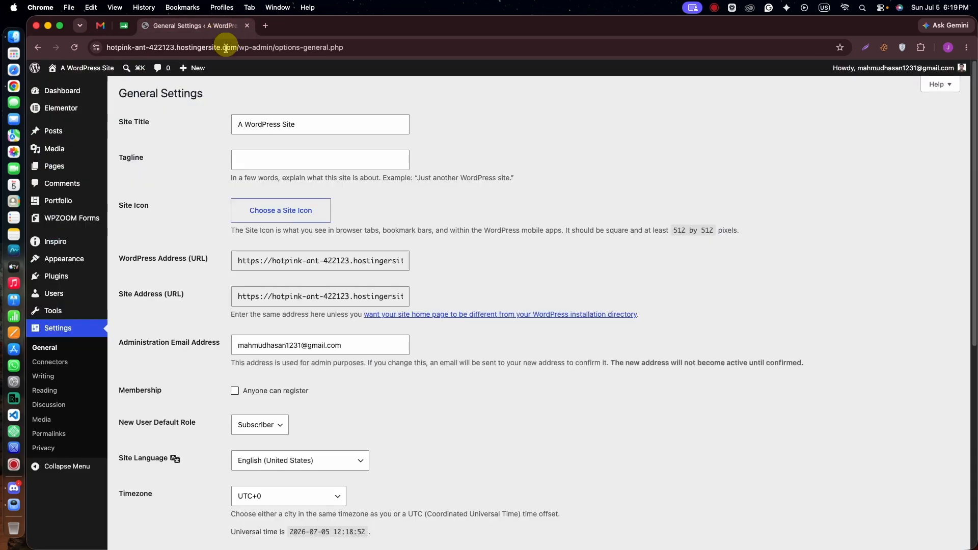
{"action": "triple_click", "coordinate": [275, 342]}
{"action": "key", "text": "super+v"}
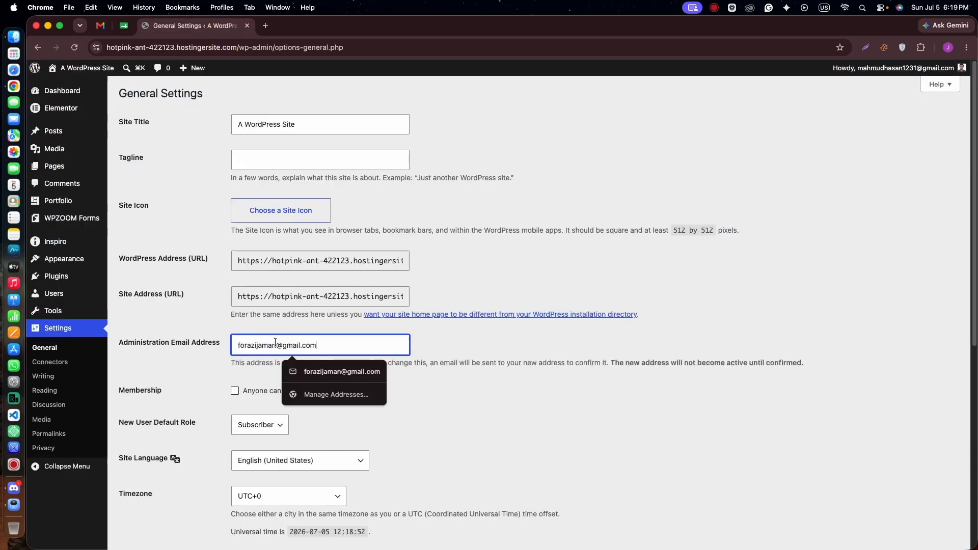
{"action": "left_click", "coordinate": [220, 342]}
Save the General Settings and check the pending admin email change notice.
{"action": "scroll", "coordinate": [211, 366], "scroll_direction": "down", "scroll_amount": 7}
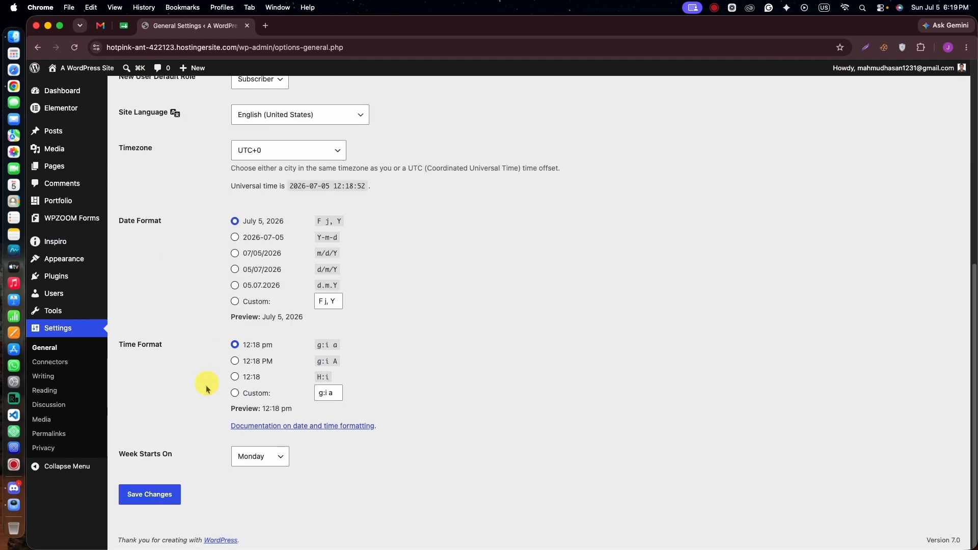
{"action": "left_click", "coordinate": [145, 502]}
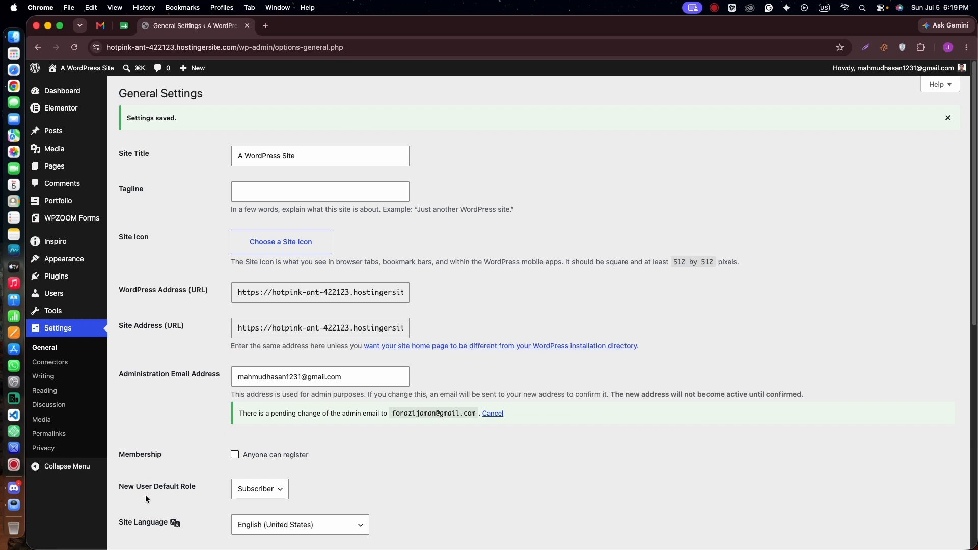
{"action": "left_click_drag", "start_coordinate": [239, 413], "coordinate": [534, 410]}
{"action": "left_click", "coordinate": [533, 412]}
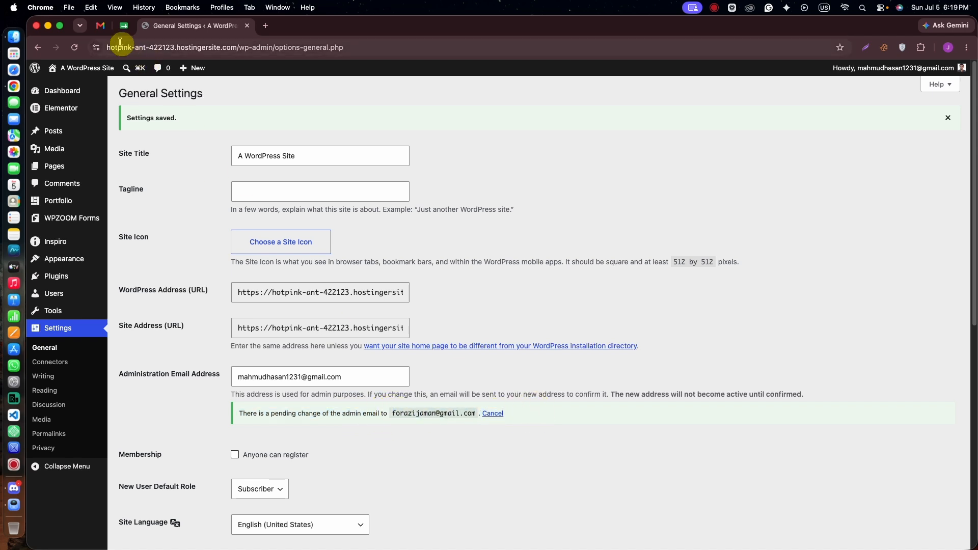
Open the '[A WordPress Site] New Admin Email Address' message in Gmail and follow its confirmation link.
{"action": "left_click", "coordinate": [101, 28]}
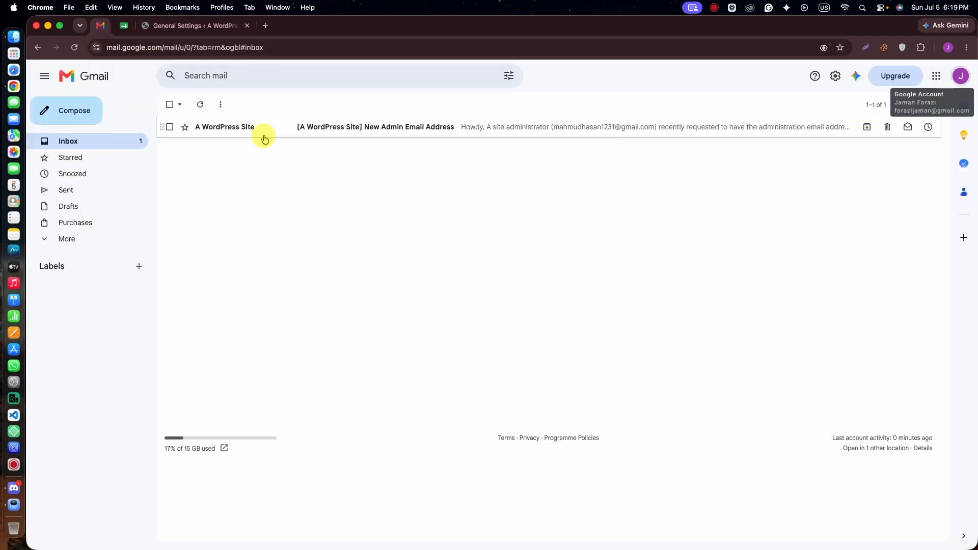
{"action": "left_click", "coordinate": [379, 134]}
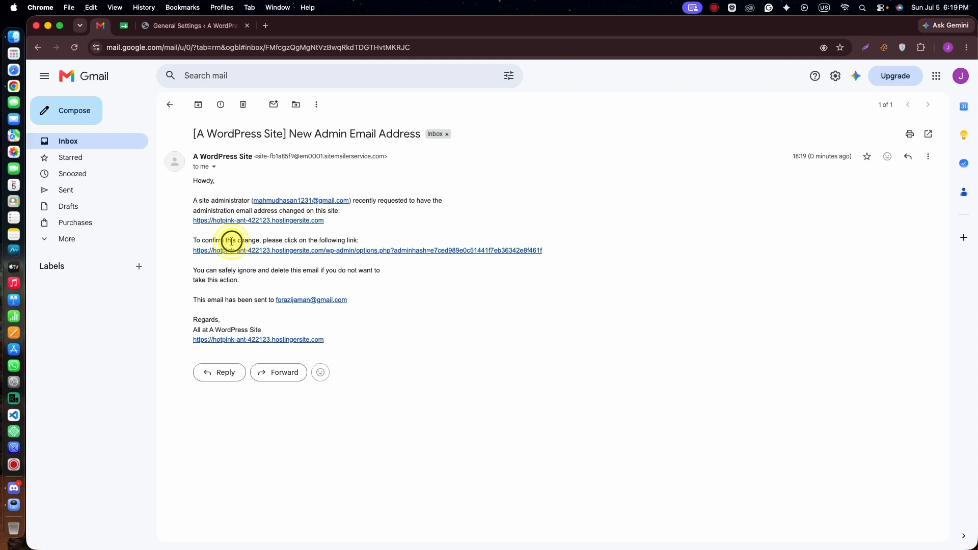
{"action": "left_click_drag", "start_coordinate": [262, 240], "coordinate": [339, 240]}
{"action": "left_click", "coordinate": [369, 239]}
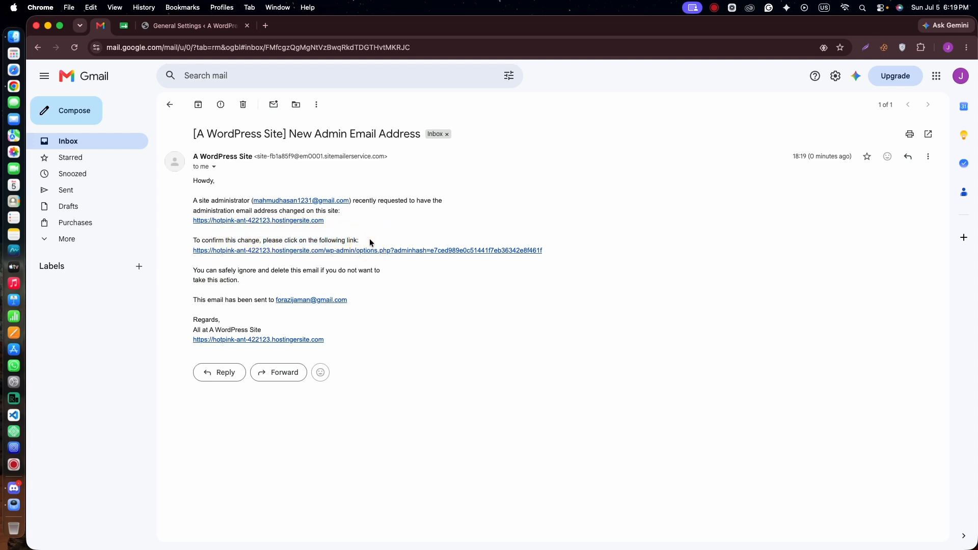
{"action": "left_click", "coordinate": [286, 250]}
{"action": "left_click", "coordinate": [287, 246]}
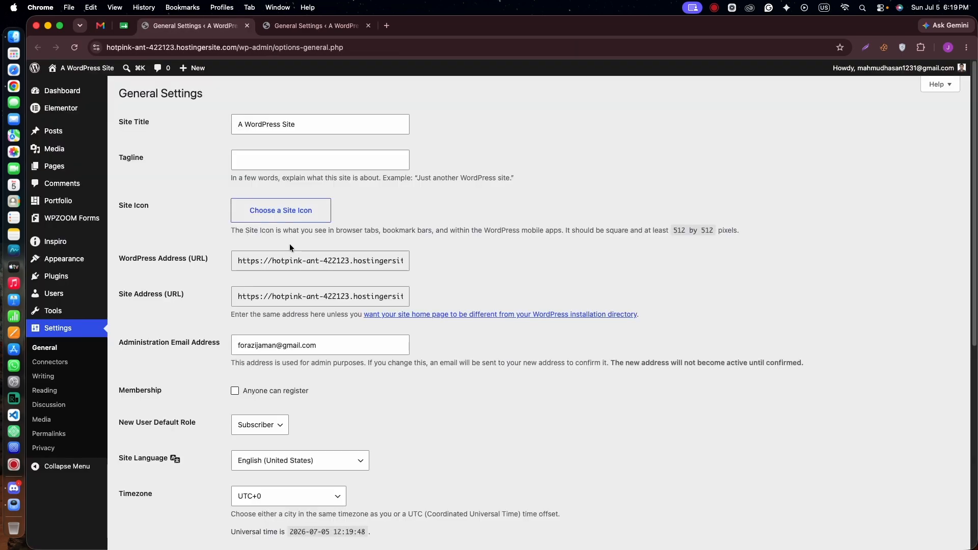
Confirm the Administration Email Address now shows the Gmail address, then go to Users.
{"action": "left_click", "coordinate": [191, 341]}
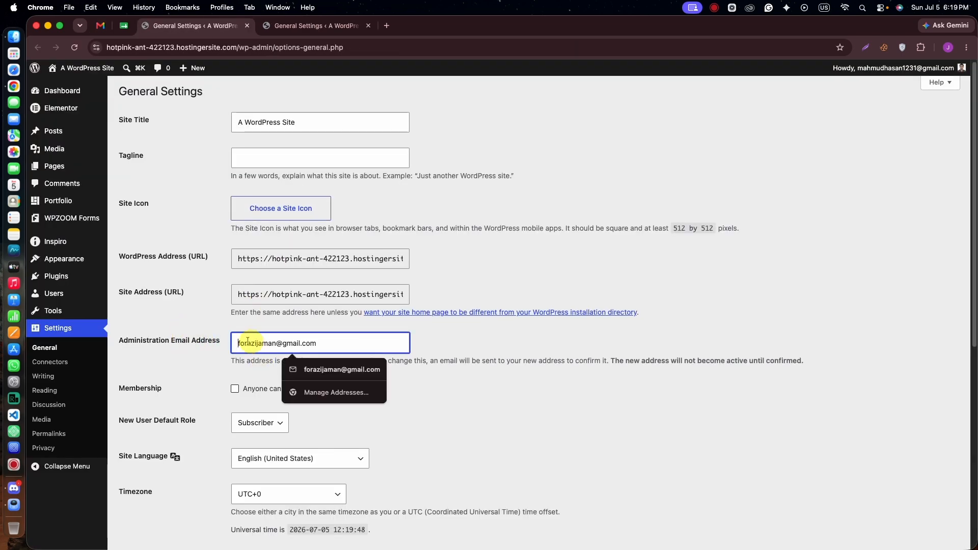
{"action": "left_click_drag", "start_coordinate": [238, 343], "coordinate": [344, 342]}
{"action": "left_click", "coordinate": [437, 343]}
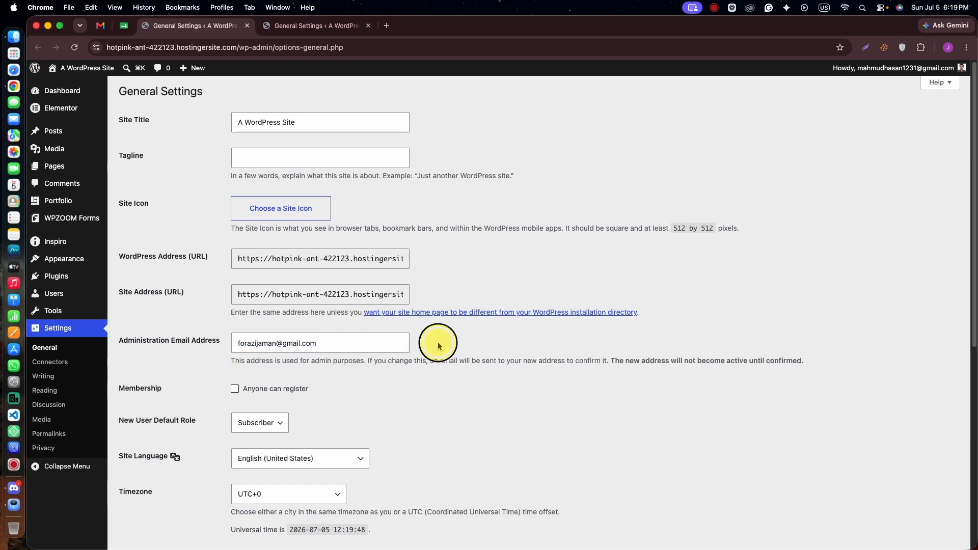
{"action": "left_click_drag", "start_coordinate": [139, 336], "coordinate": [217, 342]}
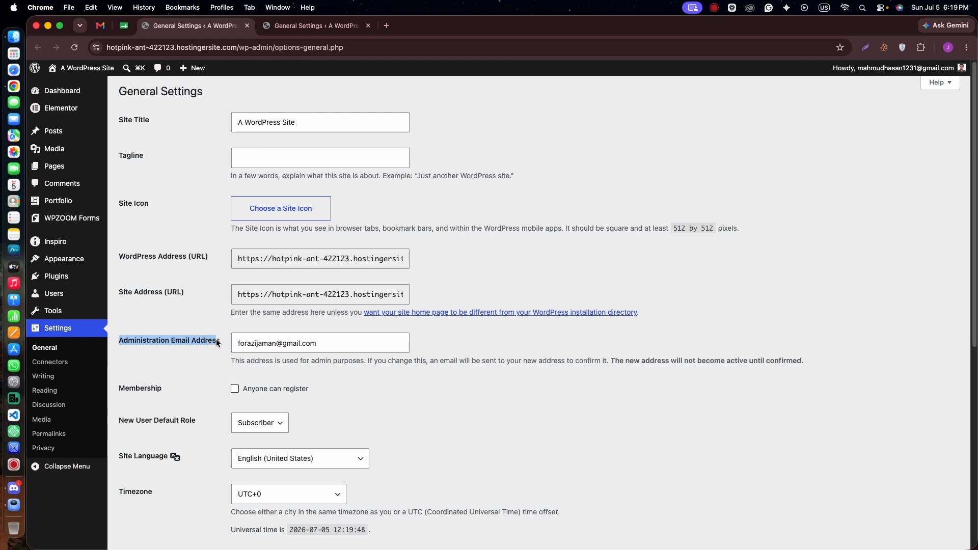
{"action": "left_click", "coordinate": [552, 332]}
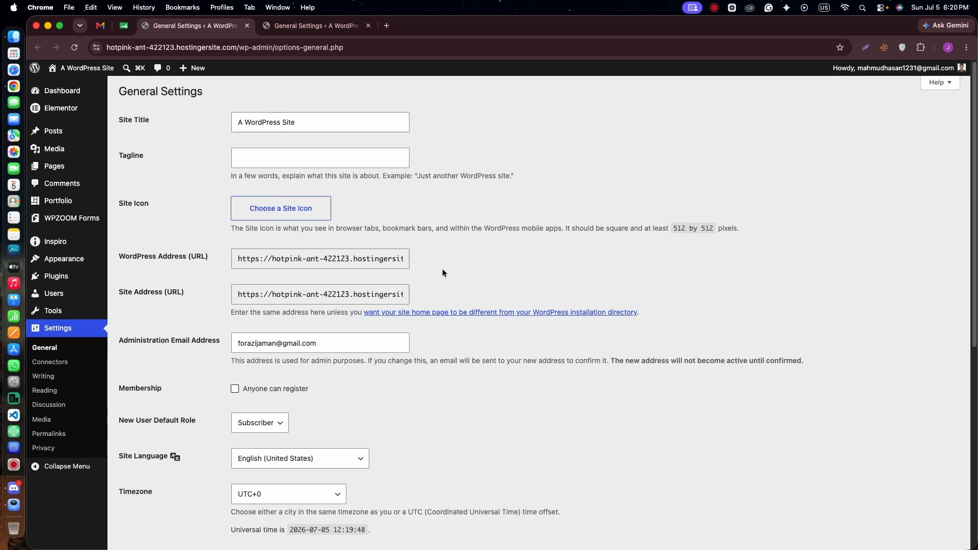
{"action": "left_click", "coordinate": [67, 292]}
Open Add New User and enter the new account's username.
{"action": "left_click_drag", "start_coordinate": [265, 177], "coordinate": [164, 178]}
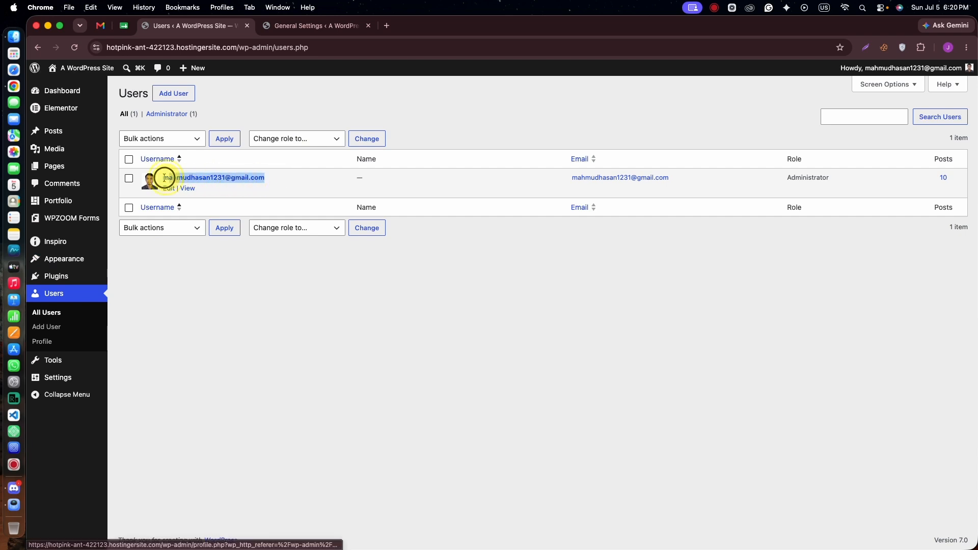
{"action": "left_click", "coordinate": [480, 116]}
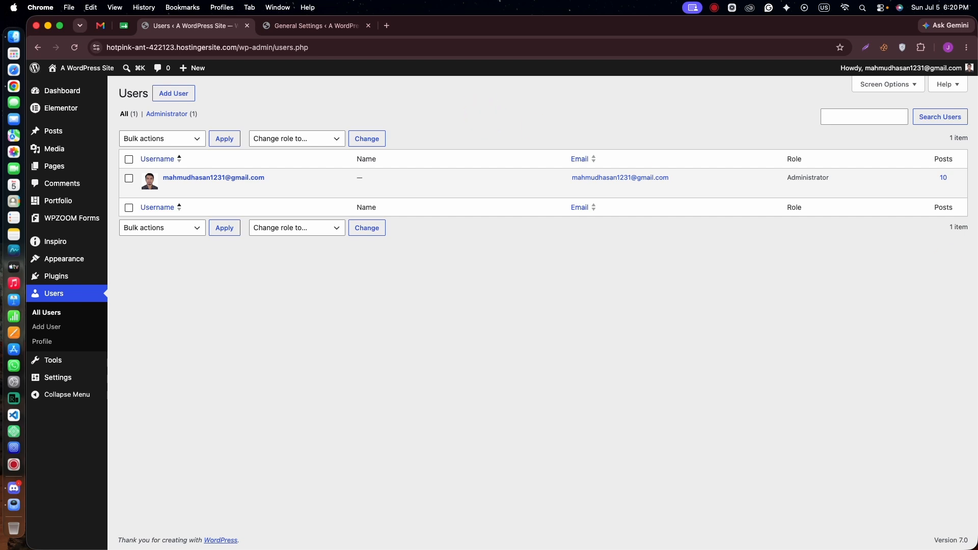
{"action": "left_click", "coordinate": [173, 95]}
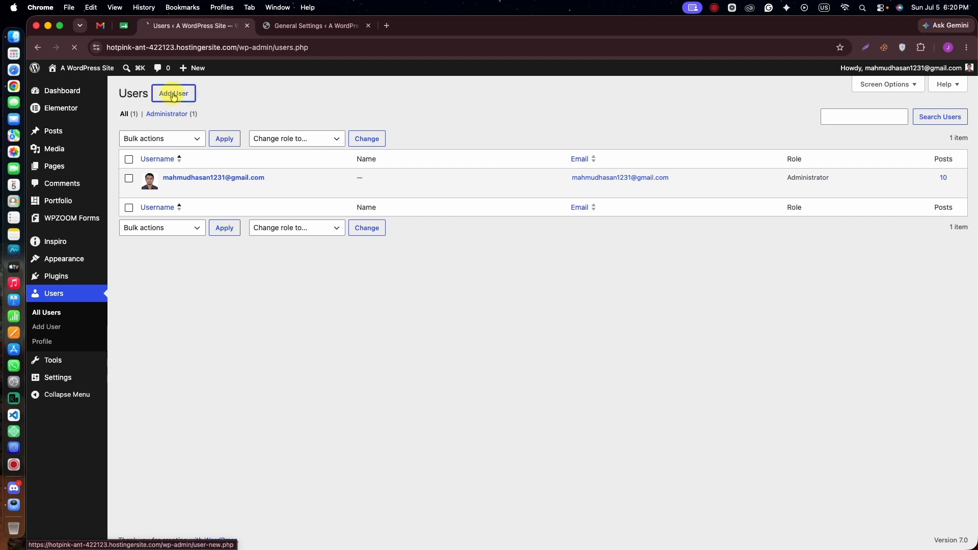
{"action": "left_click", "coordinate": [258, 142]}
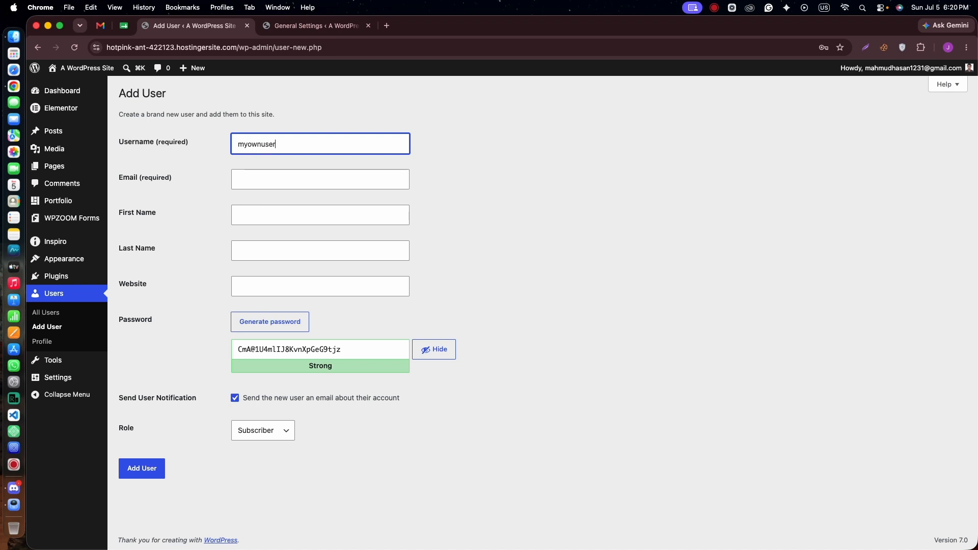
{"action": "left_click", "coordinate": [442, 148]}
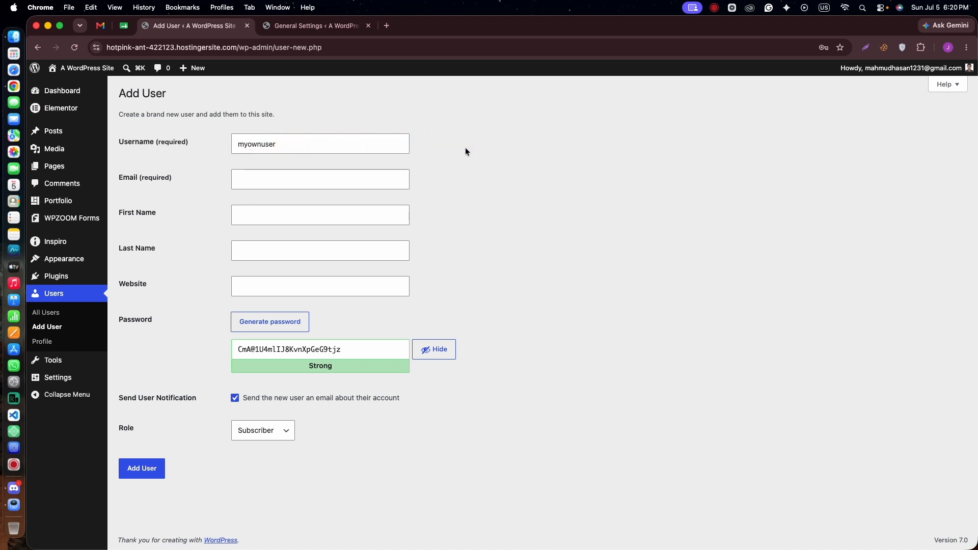
{"action": "left_click", "coordinate": [284, 182]}
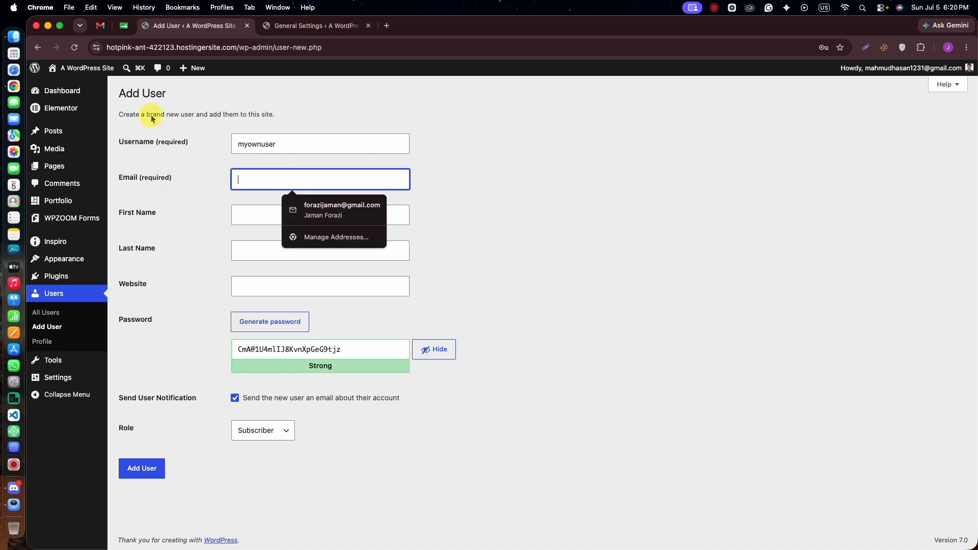
Copy the Gmail account address and paste it into the new user's Email field.
{"action": "left_click", "coordinate": [100, 26]}
{"action": "left_click", "coordinate": [960, 76]}
{"action": "triple_click", "coordinate": [858, 107]}
{"action": "triple_click", "coordinate": [857, 107]}
{"action": "left_click", "coordinate": [301, 27]}
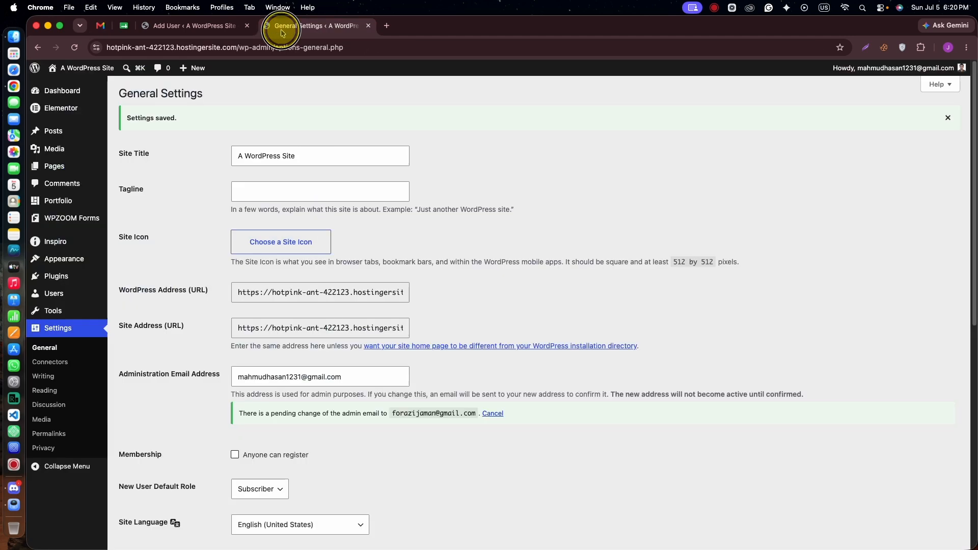
{"action": "left_click", "coordinate": [216, 29]}
{"action": "middle_click", "coordinate": [287, 27]}
{"action": "key", "text": "super+v"}
{"action": "left_click", "coordinate": [193, 201]}
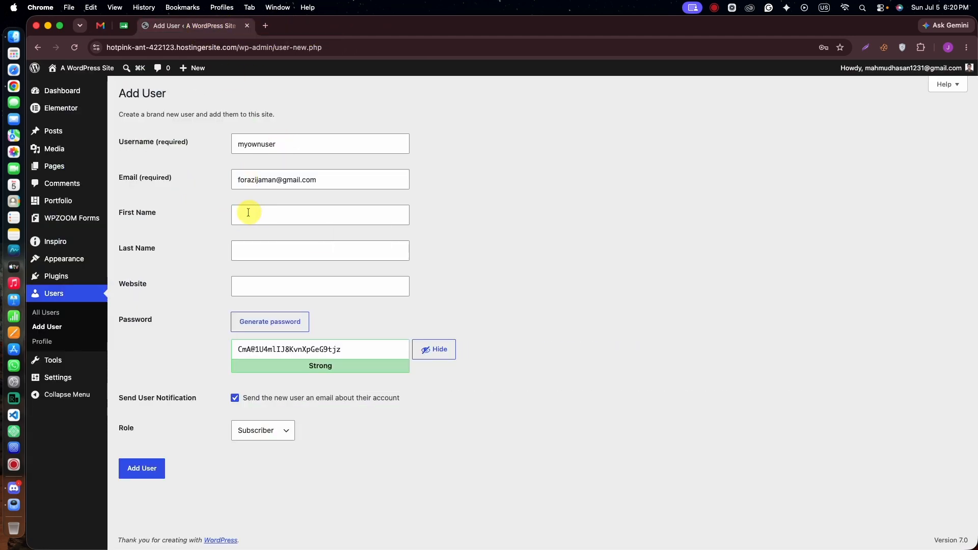
Copy the strong generated password for the new user.
{"action": "left_click", "coordinate": [260, 354]}
{"action": "left_click", "coordinate": [358, 350]}
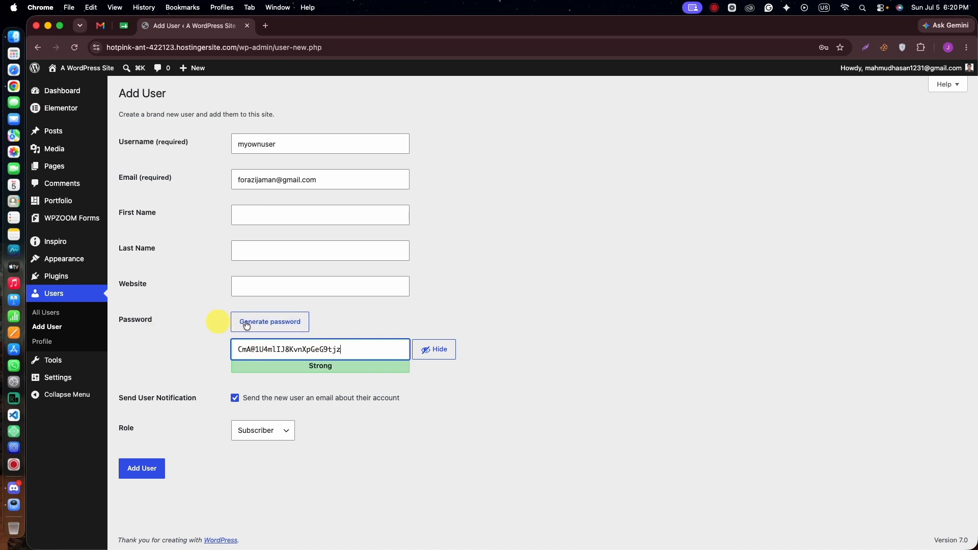
{"action": "triple_click", "coordinate": [286, 353]}
{"action": "key", "text": "super+c"}
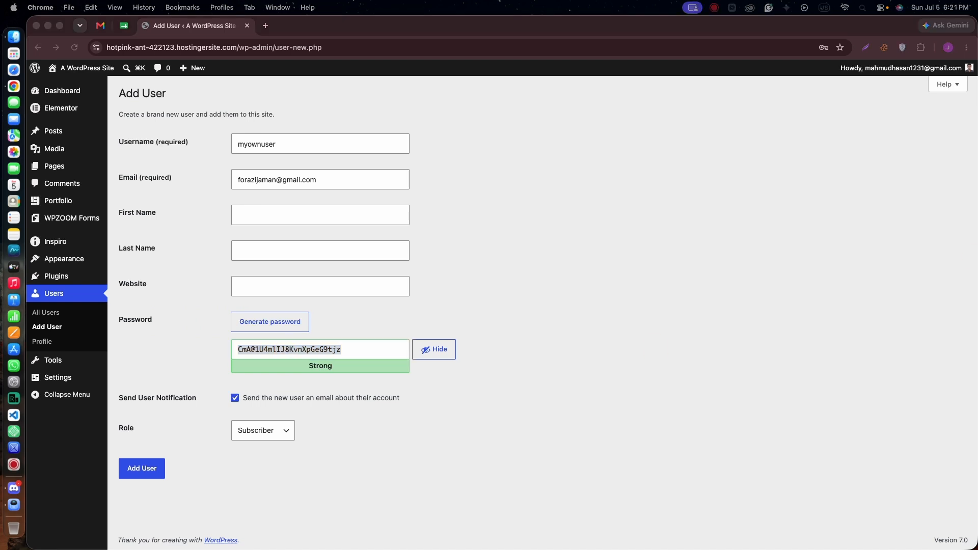
{"action": "left_click", "coordinate": [251, 352]}
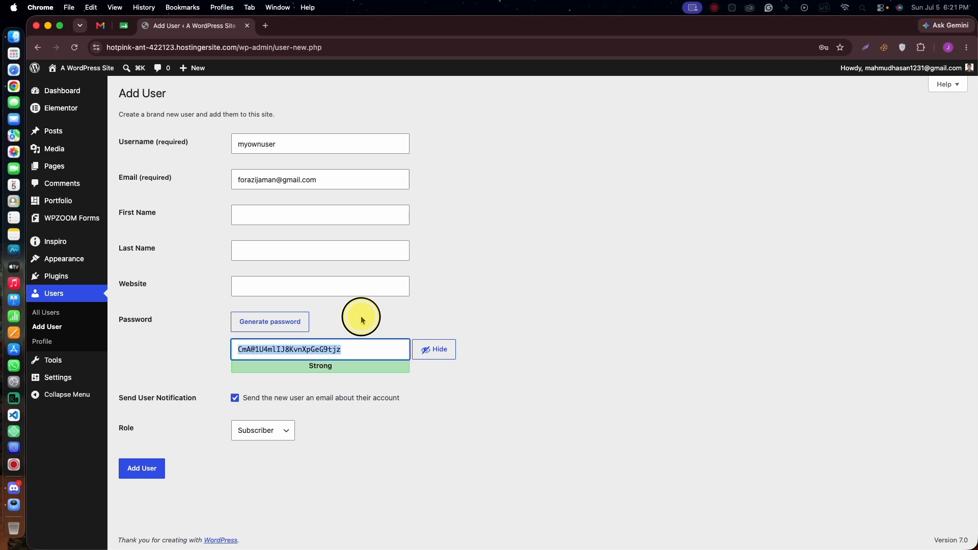
Turn off the new-user notification, set Role to Administrator and add the user.
{"action": "left_click", "coordinate": [275, 401]}
{"action": "left_click", "coordinate": [257, 430]}
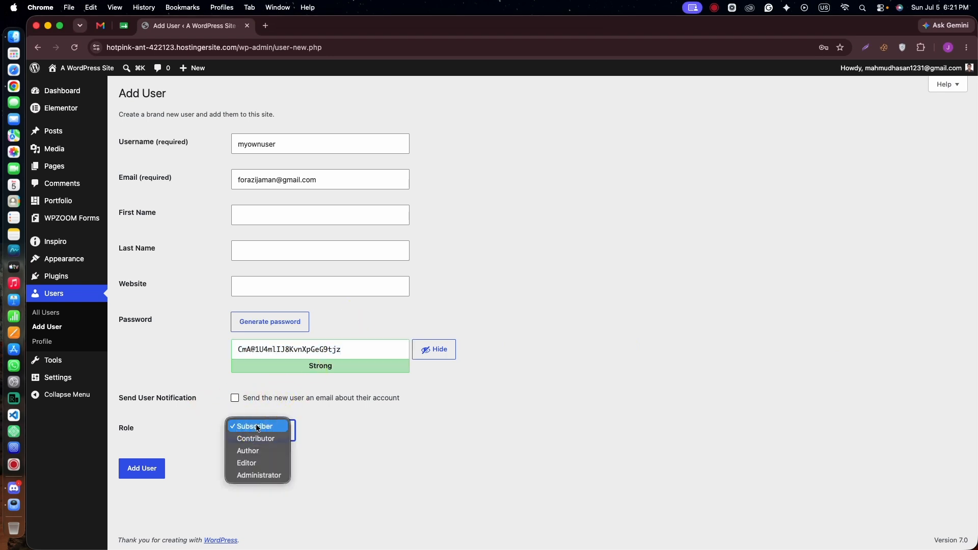
{"action": "left_click", "coordinate": [264, 476]}
{"action": "left_click", "coordinate": [151, 468]}
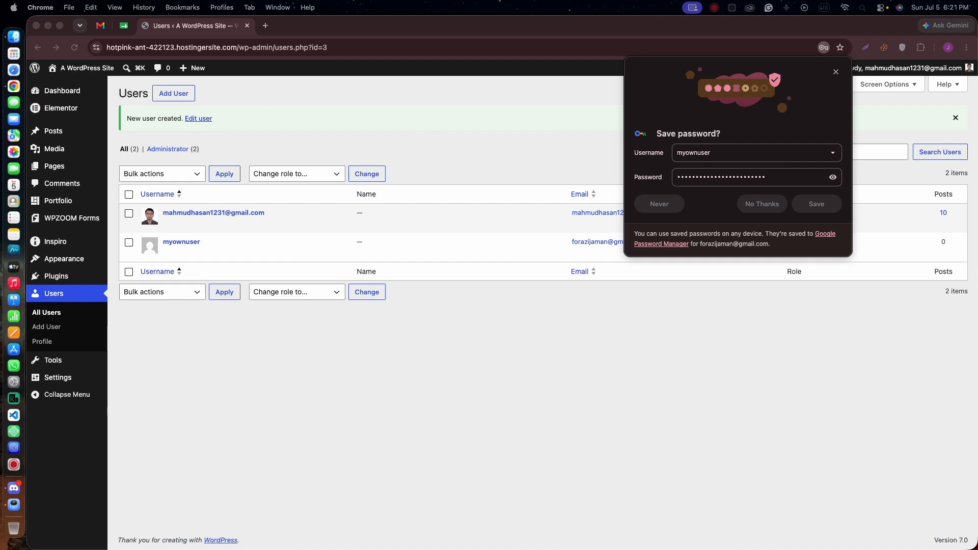
Close Chrome's Save password bubble without saving and review both administrators in Users.
{"action": "left_click", "coordinate": [447, 325]}
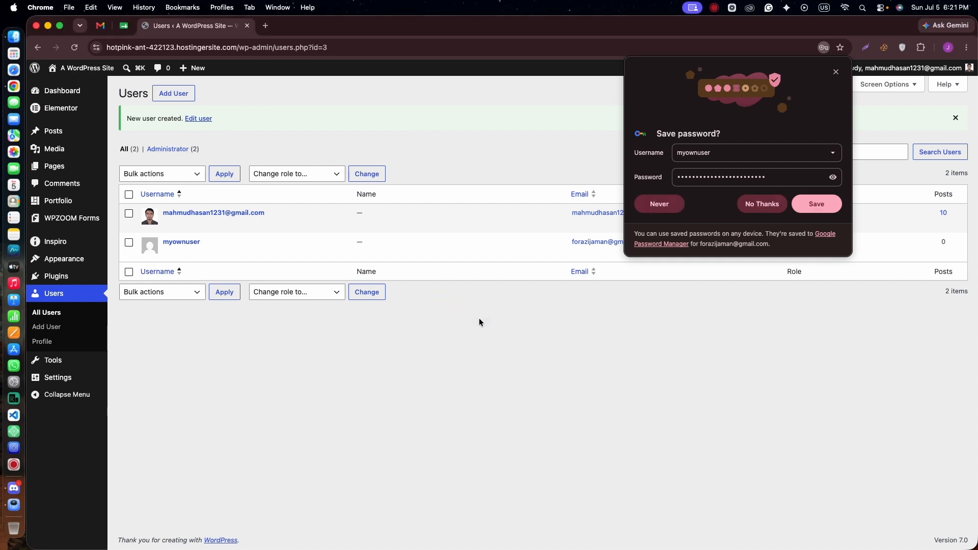
{"action": "mouse_move", "coordinate": [185, 245]}
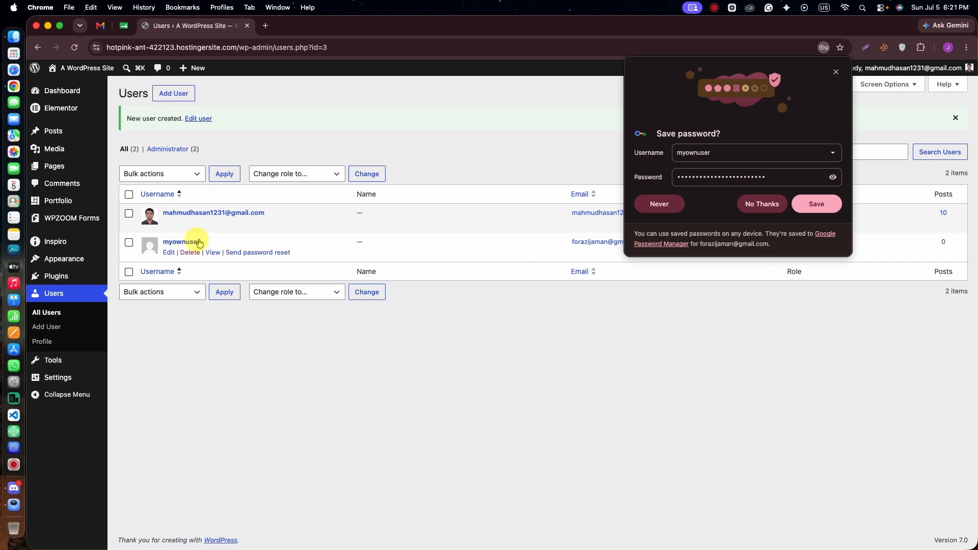
{"action": "left_click_drag", "start_coordinate": [162, 244], "coordinate": [234, 240]}
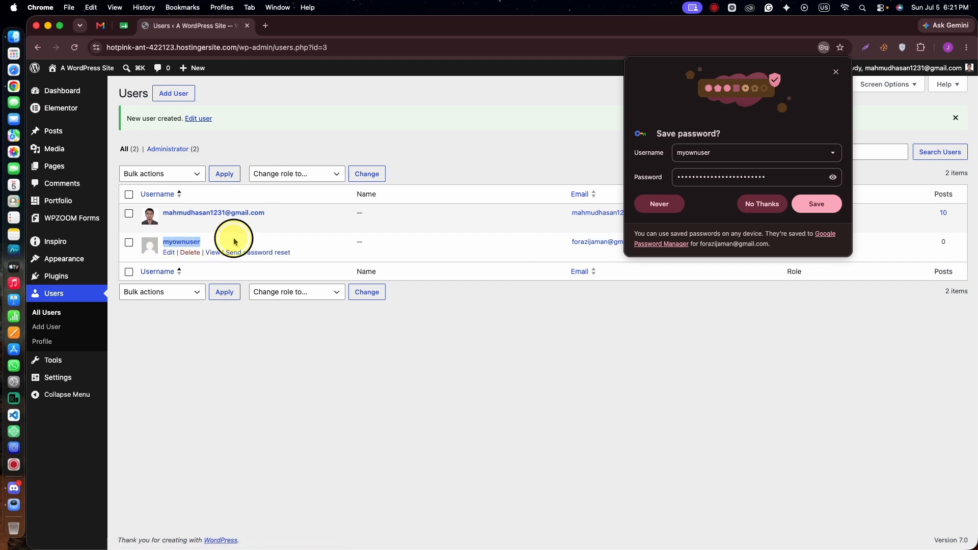
{"action": "left_click", "coordinate": [419, 131]}
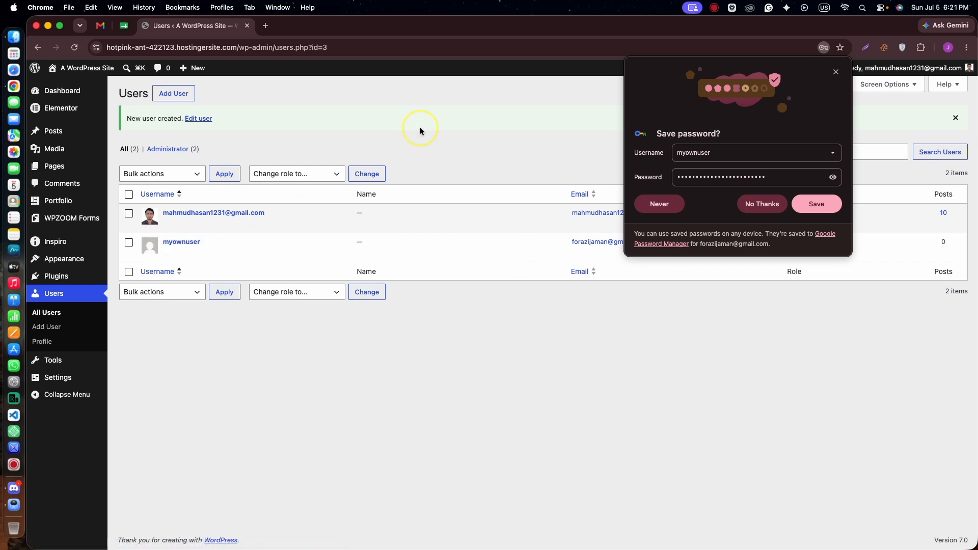
{"action": "left_click", "coordinate": [836, 72]}
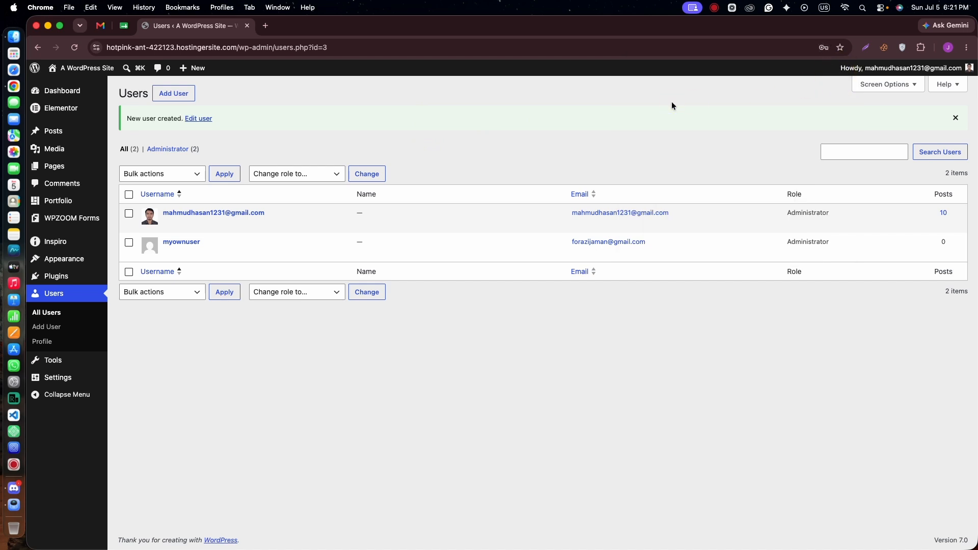
{"action": "mouse_move", "coordinate": [294, 215]}
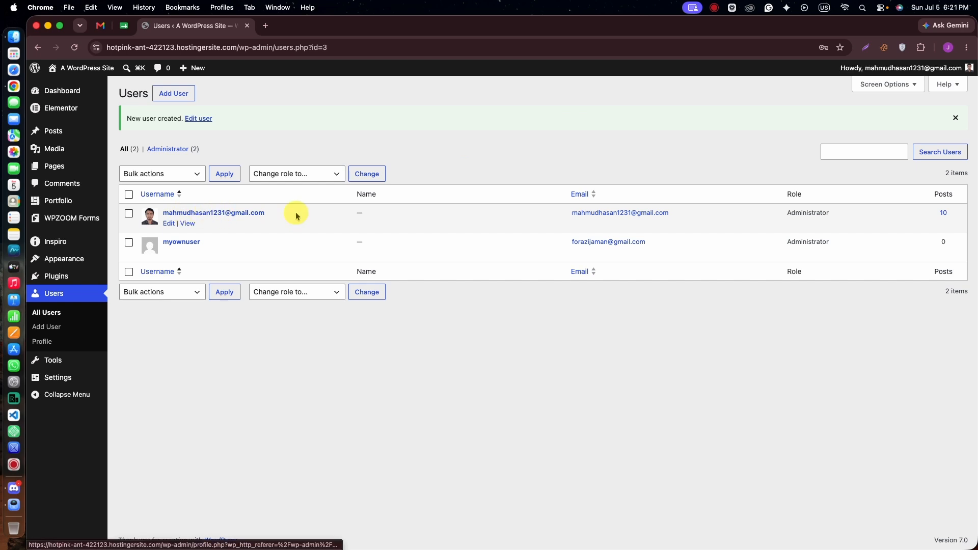
{"action": "left_click_drag", "start_coordinate": [277, 213], "coordinate": [169, 213]}
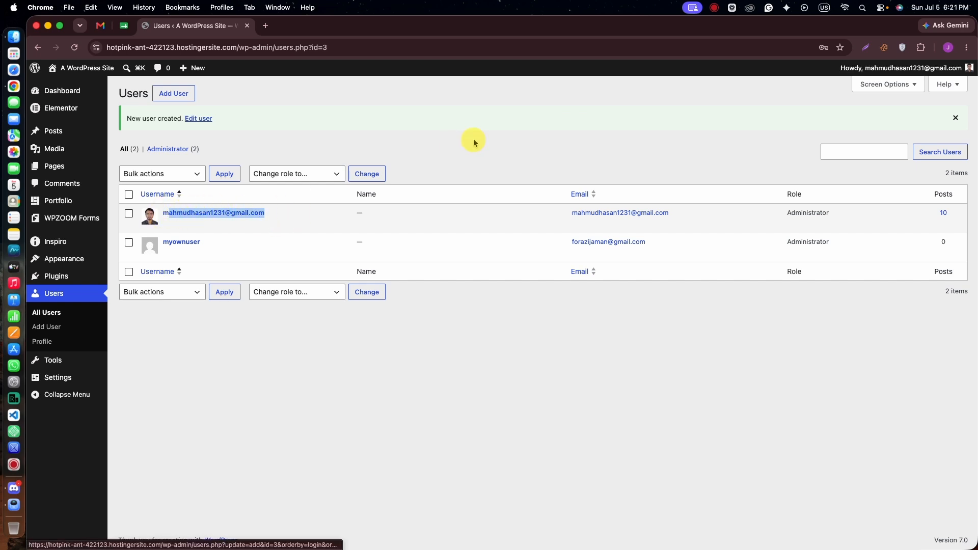
{"action": "left_click", "coordinate": [554, 105]}
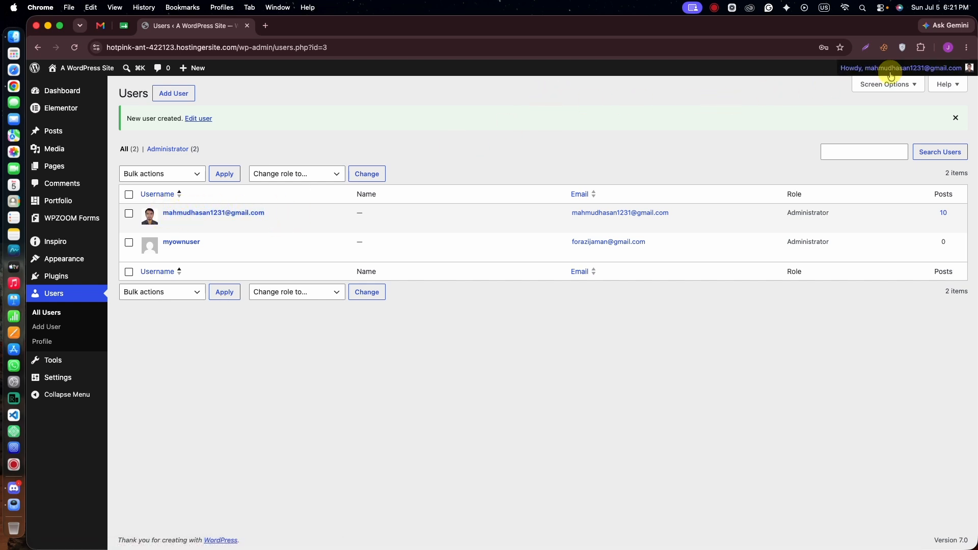
Log out of the WordPress admin from the Howdy menu.
{"action": "mouse_move", "coordinate": [868, 71]}
{"action": "left_click", "coordinate": [879, 116]}
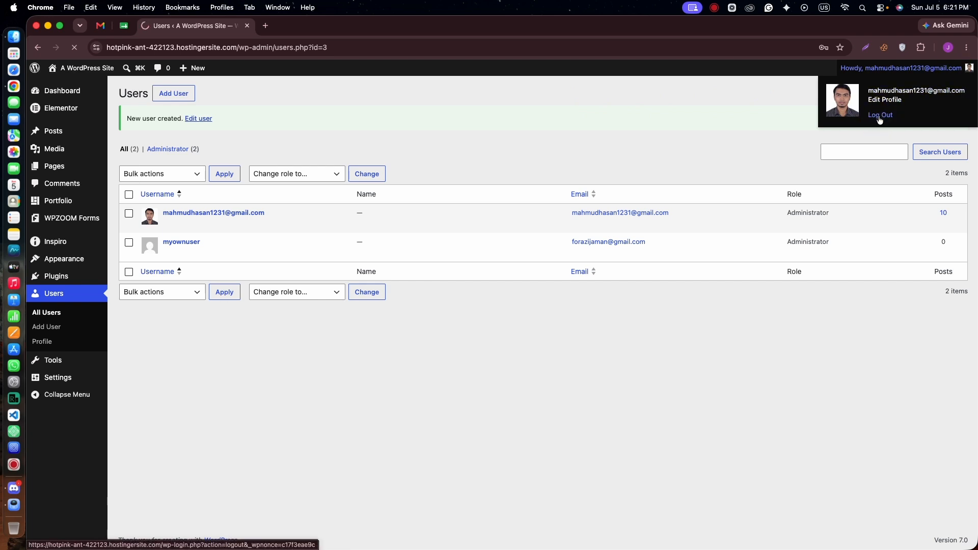
{"action": "left_click", "coordinate": [658, 196]}
{"action": "left_click", "coordinate": [472, 276]}
Log in as the new administrator using the Gmail address and the copied password.
{"action": "left_click", "coordinate": [100, 26]}
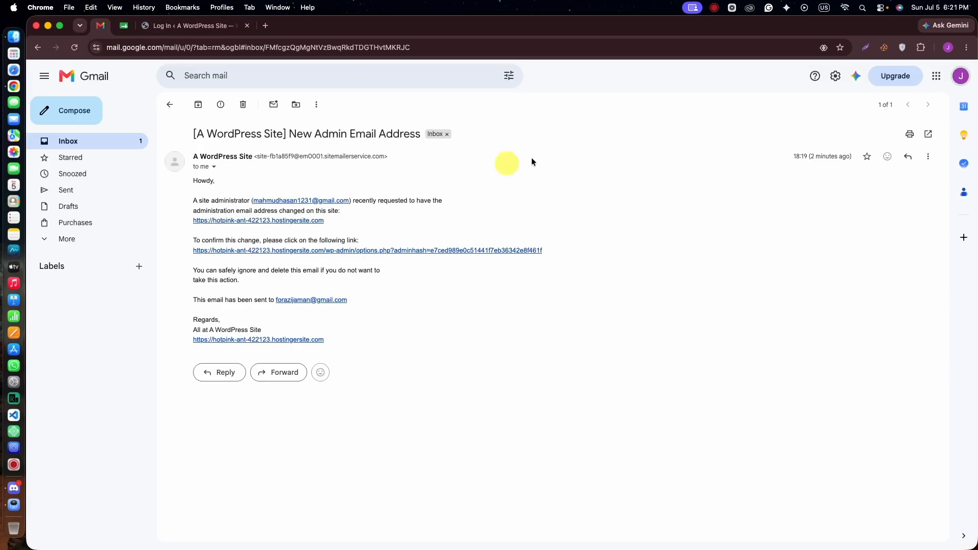
{"action": "left_click", "coordinate": [961, 76]}
{"action": "triple_click", "coordinate": [869, 109]}
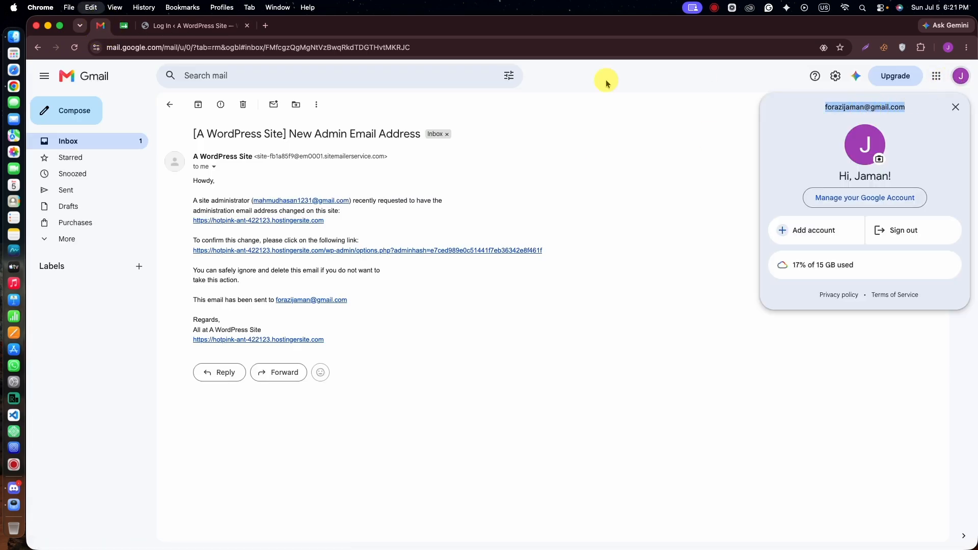
{"action": "left_click", "coordinate": [193, 26]}
{"action": "left_click", "coordinate": [476, 236]}
{"action": "key", "text": "cmd+v"}
{"action": "left_click", "coordinate": [655, 239]}
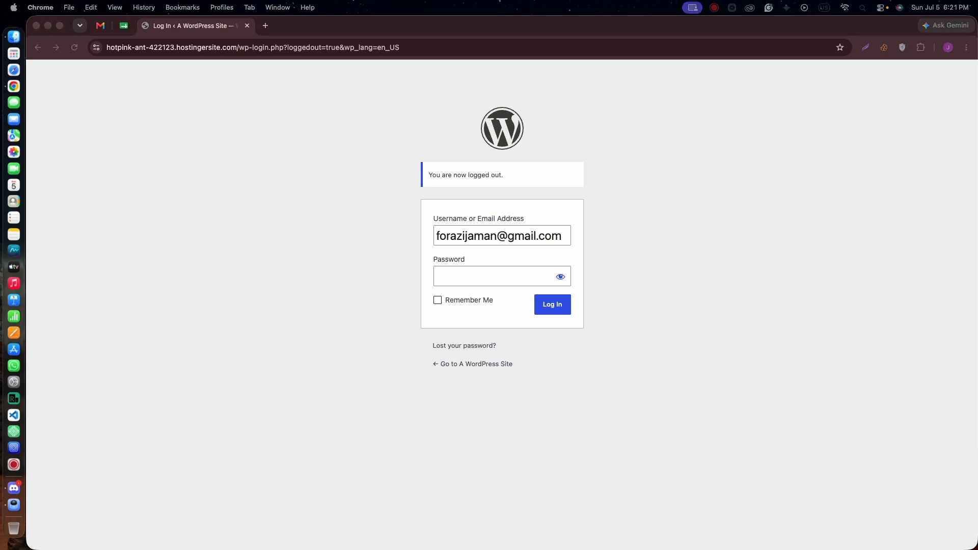
{"action": "left_click", "coordinate": [468, 281]}
{"action": "key", "text": "cmd+v"}
{"action": "left_click", "coordinate": [546, 305]}
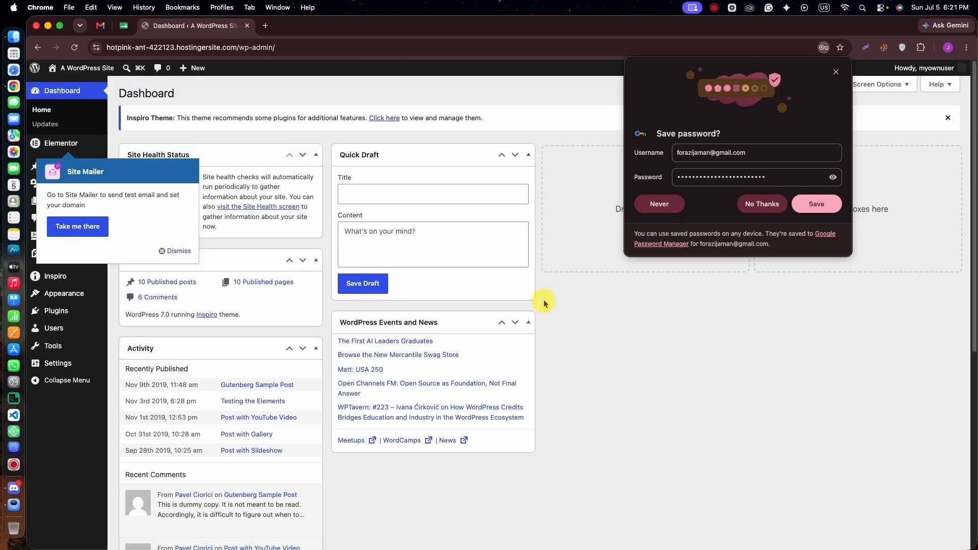
Delete the original administrator, attributing all its content to the new administrator.
{"action": "left_click", "coordinate": [158, 249]}
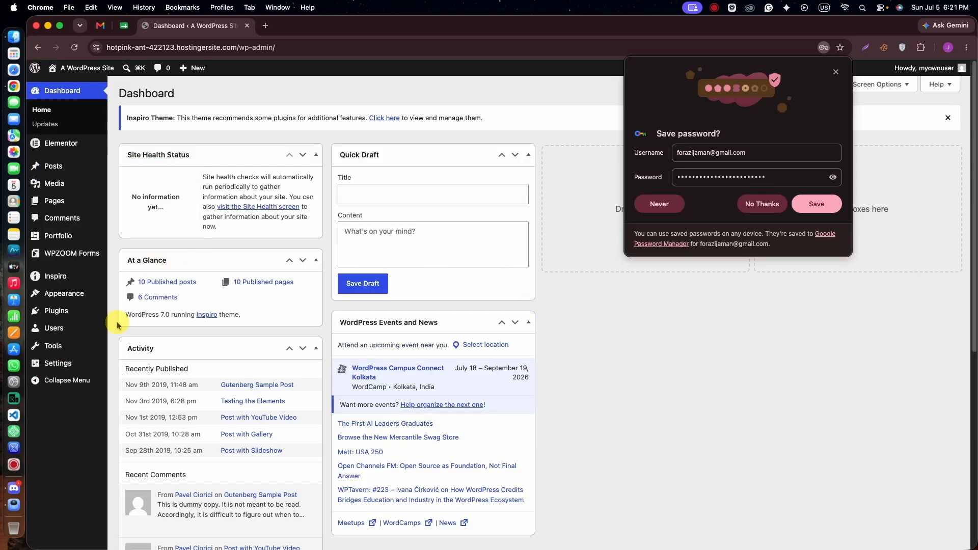
{"action": "left_click", "coordinate": [55, 328]}
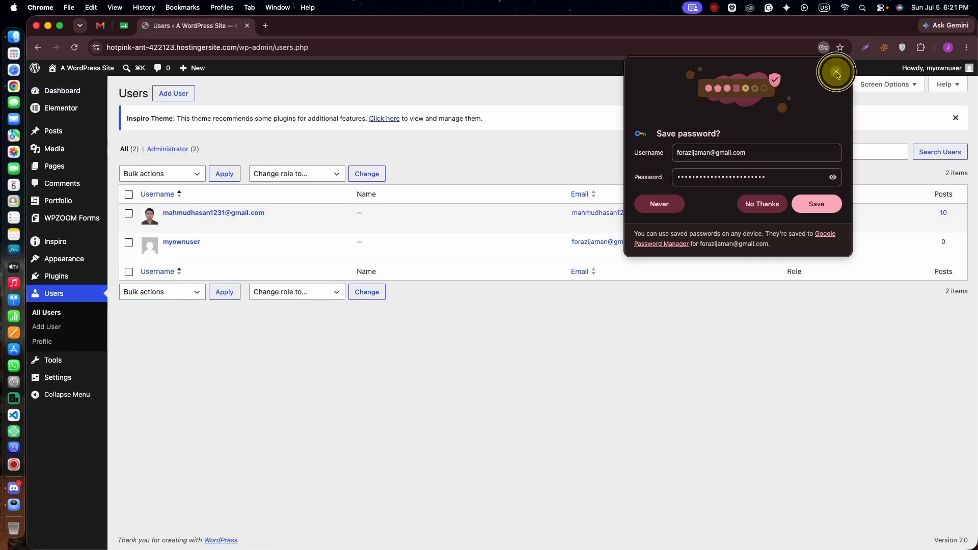
{"action": "left_click", "coordinate": [836, 72]}
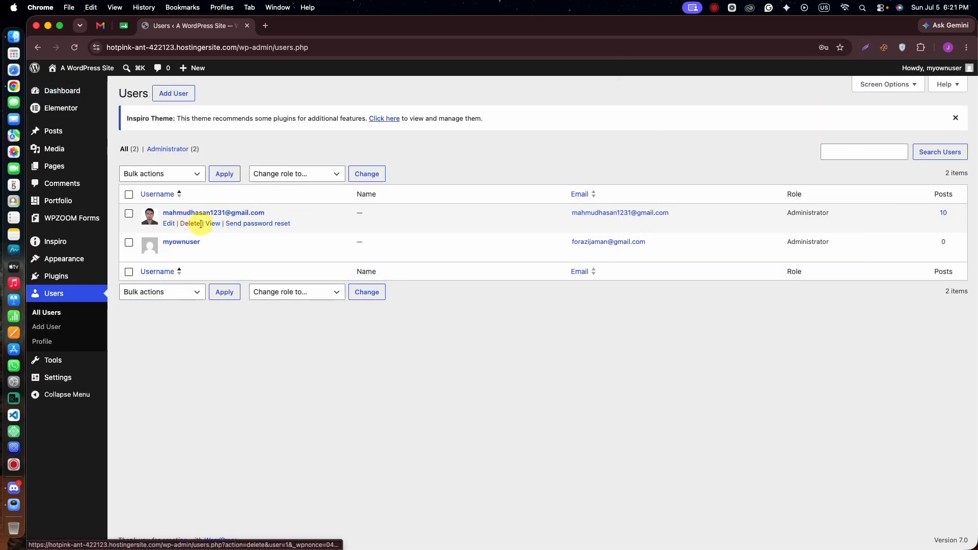
{"action": "left_click", "coordinate": [190, 224]}
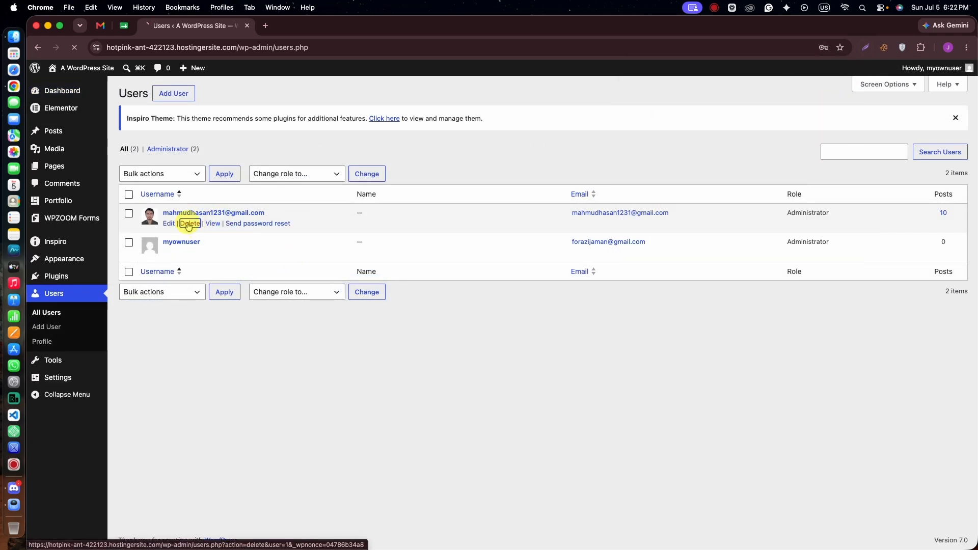
{"action": "left_click", "coordinate": [123, 217]}
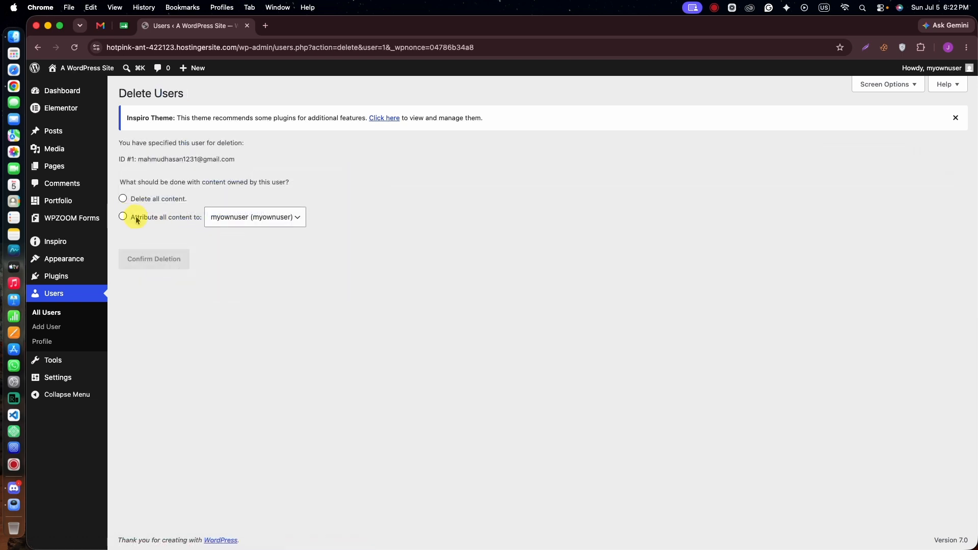
{"action": "left_click", "coordinate": [171, 219]}
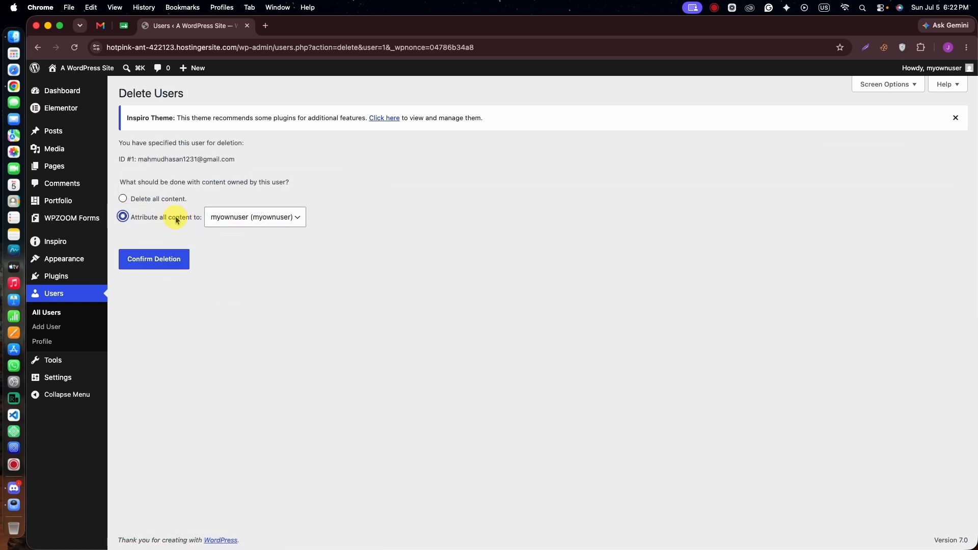
{"action": "left_click", "coordinate": [247, 218]}
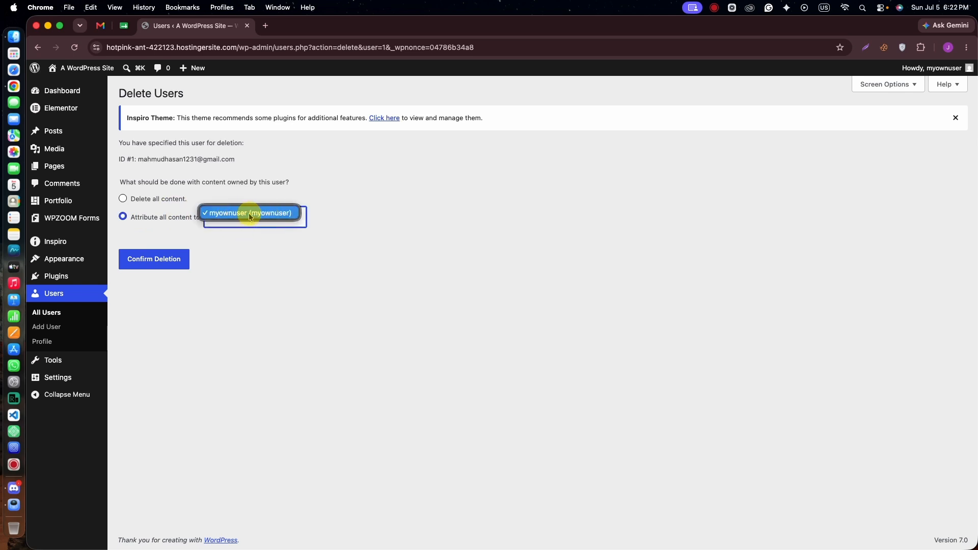
{"action": "left_click", "coordinate": [242, 215]}
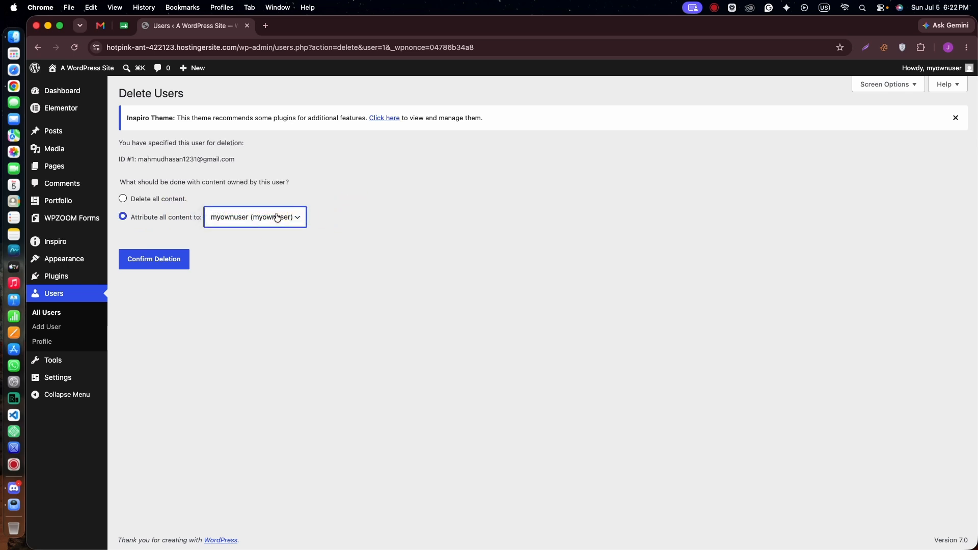
{"action": "left_click", "coordinate": [165, 265]}
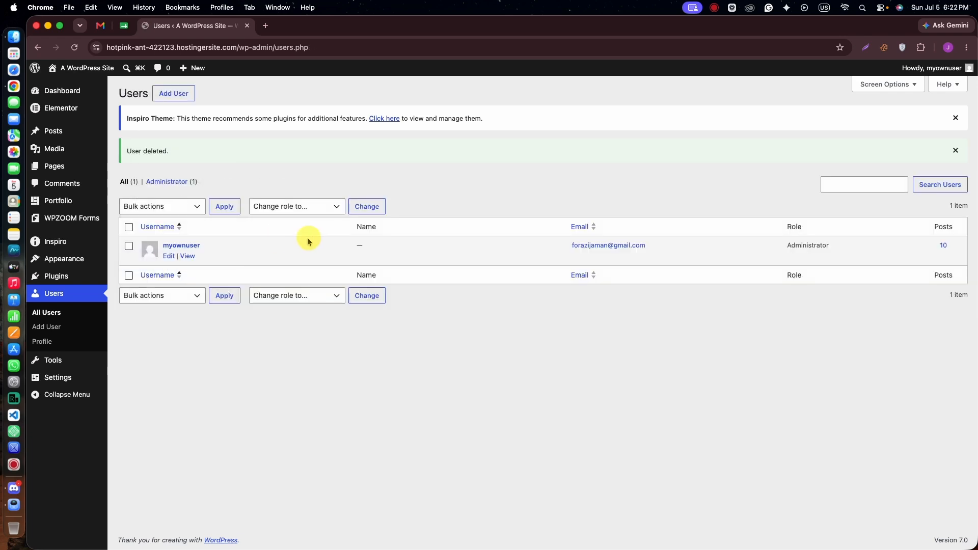
Review the Users list, which now holds only the new administrator.
{"action": "mouse_move", "coordinate": [74, 369]}
{"action": "left_click_drag", "start_coordinate": [202, 245], "coordinate": [158, 245]}
{"action": "left_click_drag", "start_coordinate": [569, 245], "coordinate": [663, 243]}
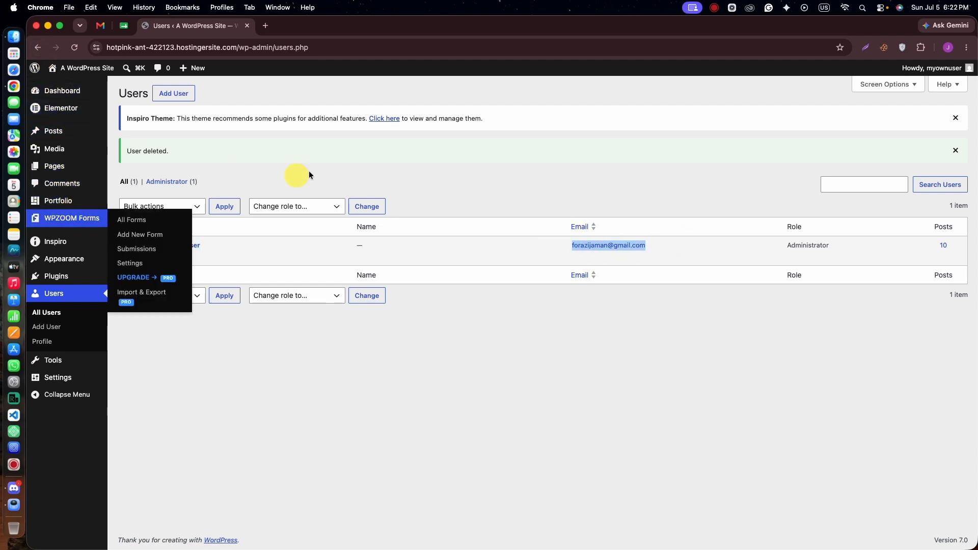
Return to Settings > General and scroll to the administration email, which shows the new Gmail address.
{"action": "left_click", "coordinate": [355, 153]}
{"action": "left_click", "coordinate": [58, 377]}
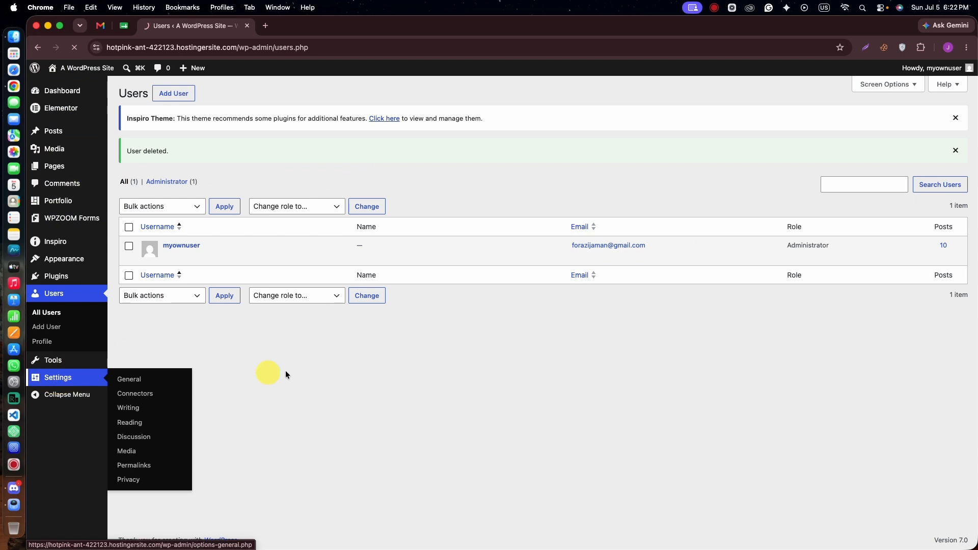
{"action": "scroll", "coordinate": [366, 350], "scroll_direction": "down", "scroll_amount": 1}
{"action": "left_click", "coordinate": [237, 325]}
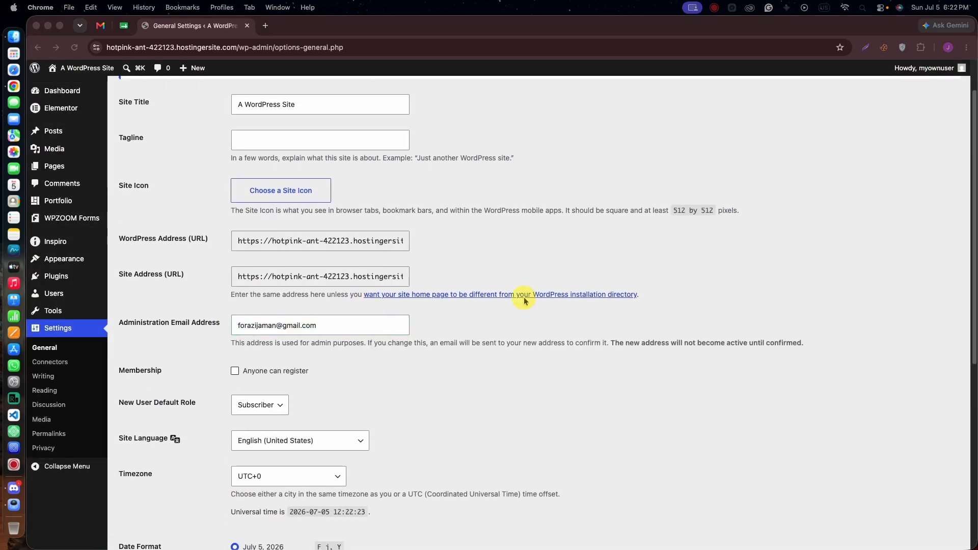
{"action": "left_click", "coordinate": [538, 241]}
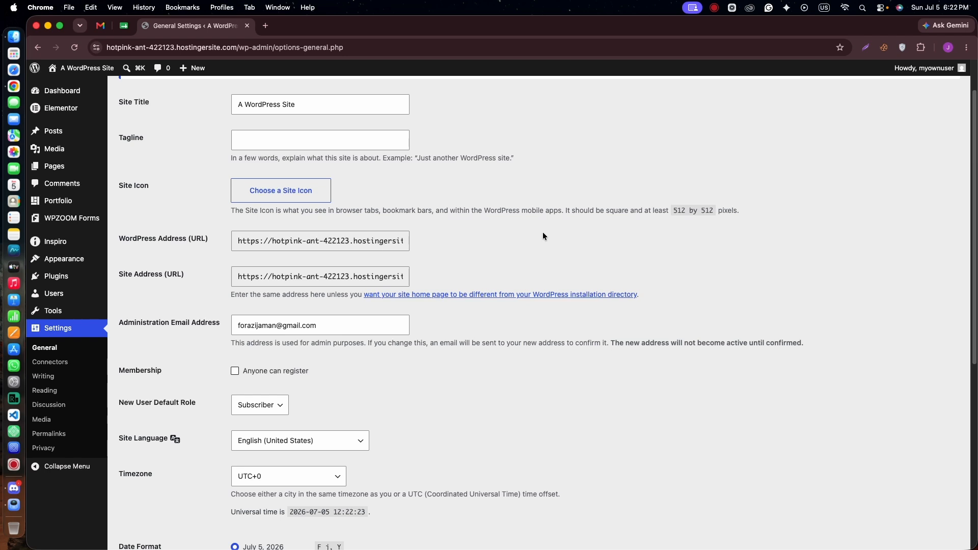
{"action": "left_click", "coordinate": [146, 219]}
{"action": "mouse_move", "coordinate": [63, 278]}
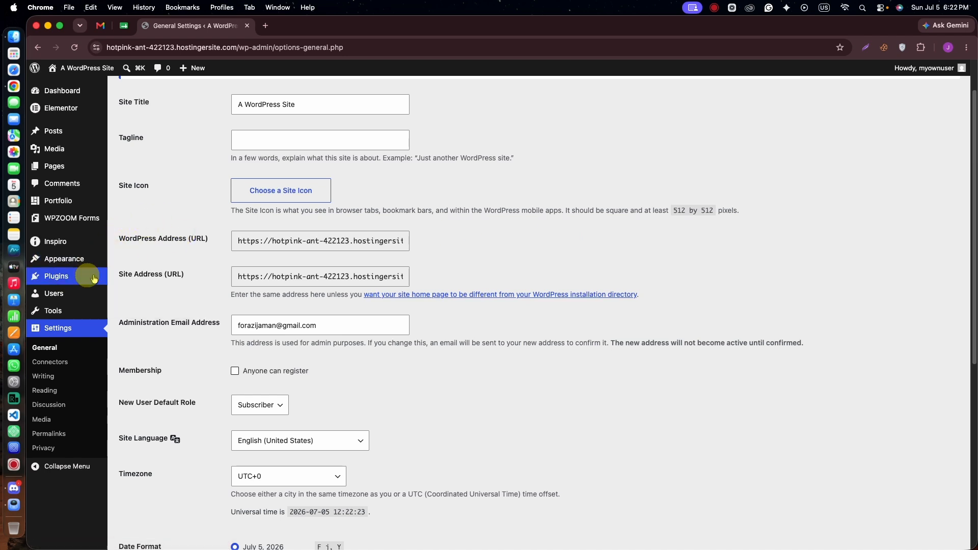
Search Add Plugins for 'all in one', then install and activate All-in-One WP Migration and Backup.
{"action": "left_click", "coordinate": [134, 291]}
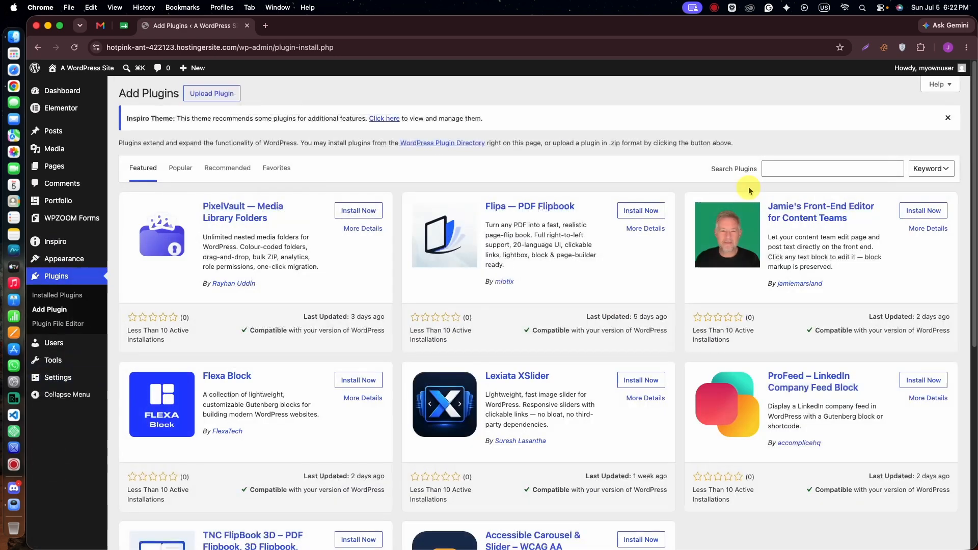
{"action": "left_click", "coordinate": [816, 164]}
{"action": "type", "text": "all in one"}
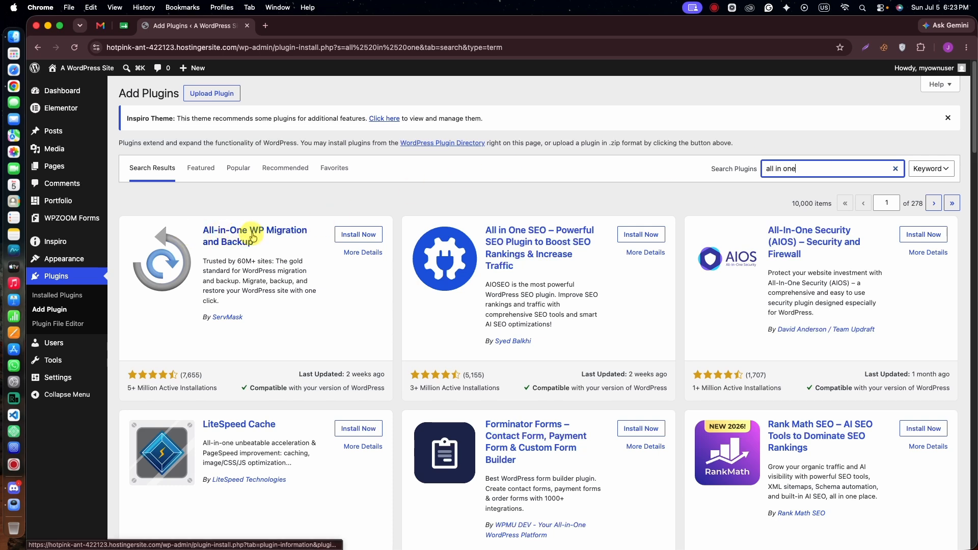
{"action": "left_click", "coordinate": [355, 235]}
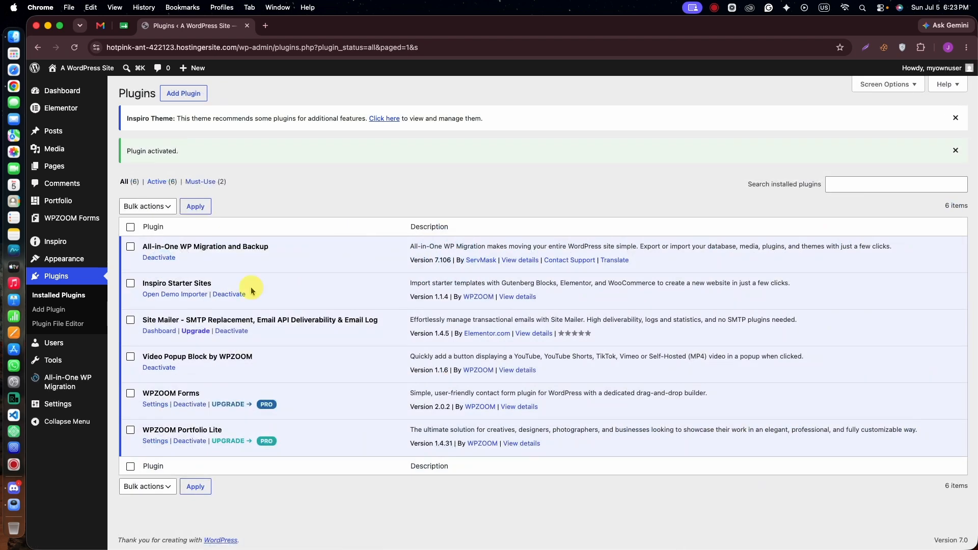
Create an 87.06 MB full site backup under All-in-One WP Migration > Backups and download it.
{"action": "mouse_move", "coordinate": [50, 383]}
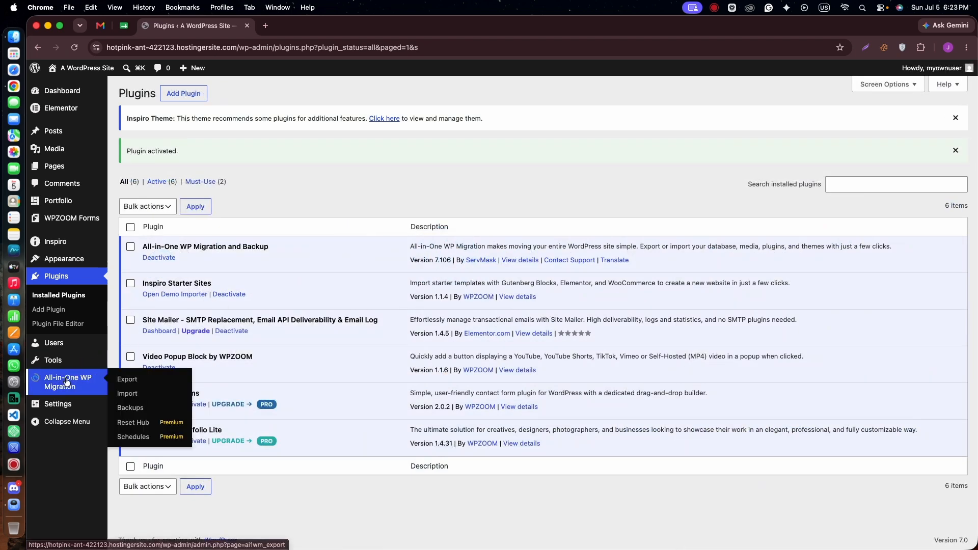
{"action": "left_click", "coordinate": [54, 384]}
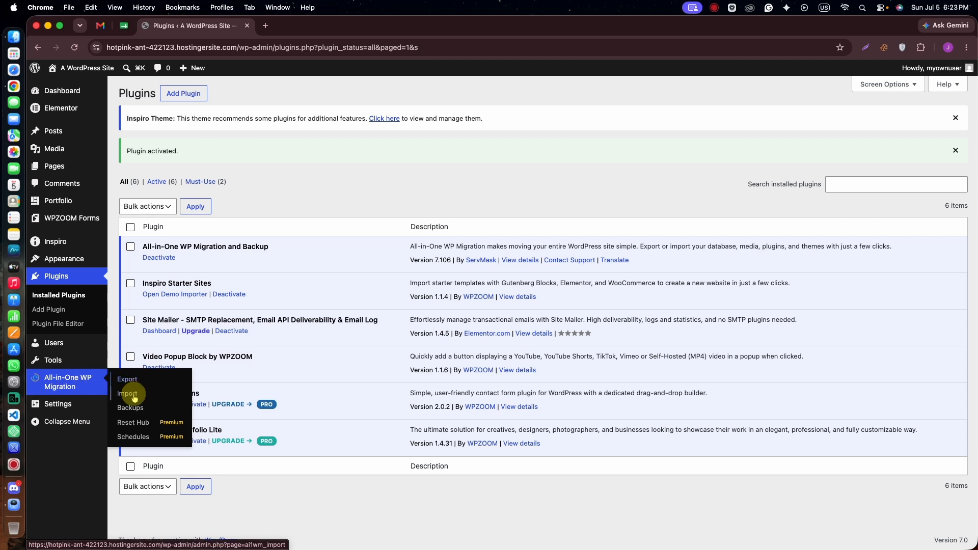
{"action": "left_click", "coordinate": [127, 409]}
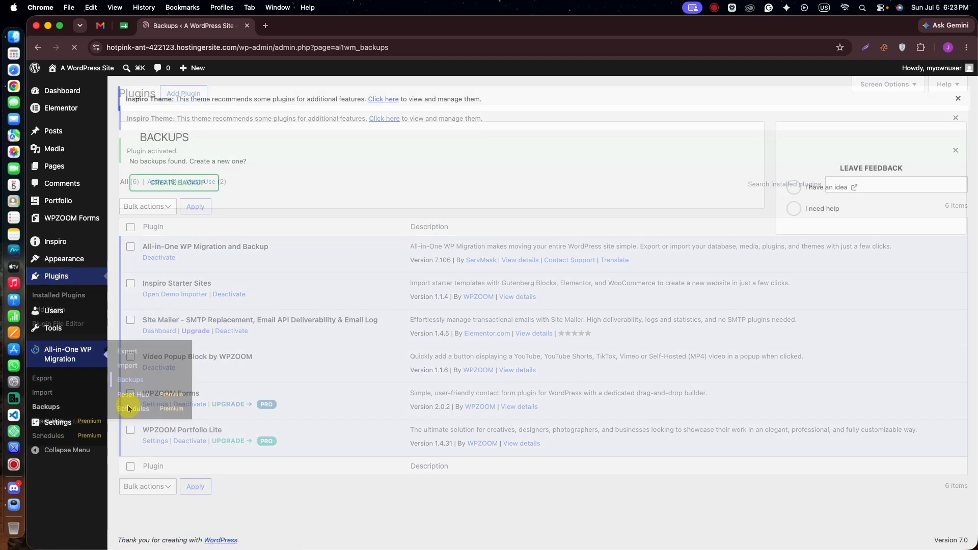
{"action": "left_click", "coordinate": [183, 188]}
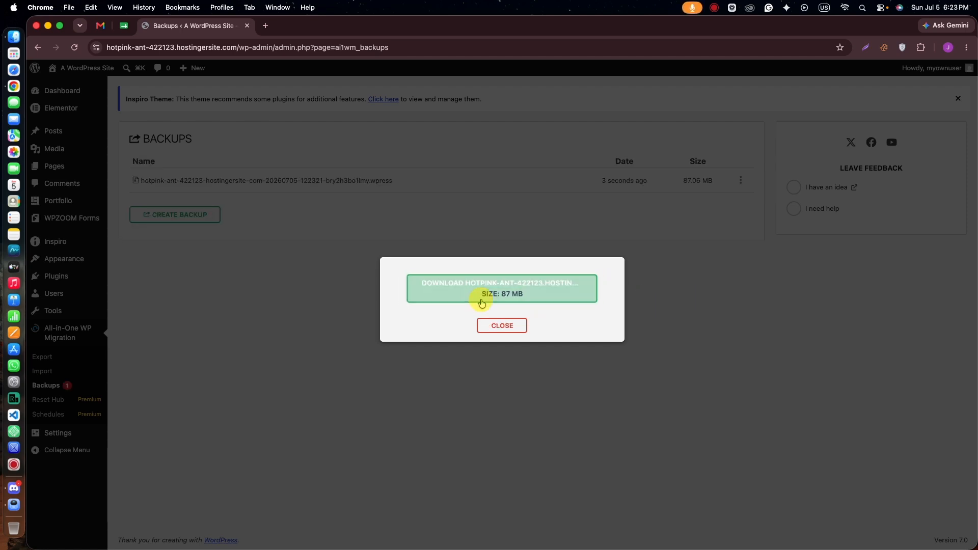
{"action": "left_click", "coordinate": [555, 306]}
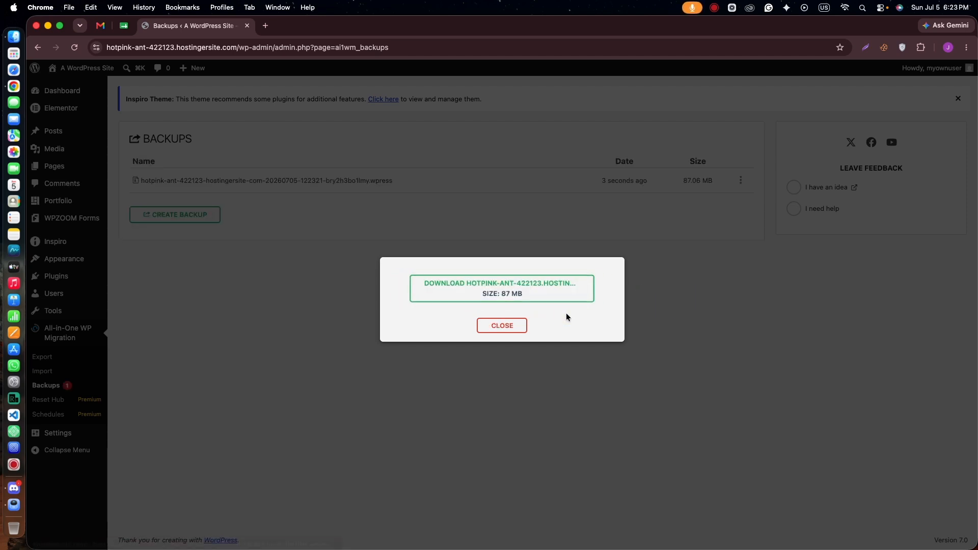
{"action": "left_click", "coordinate": [506, 326]}
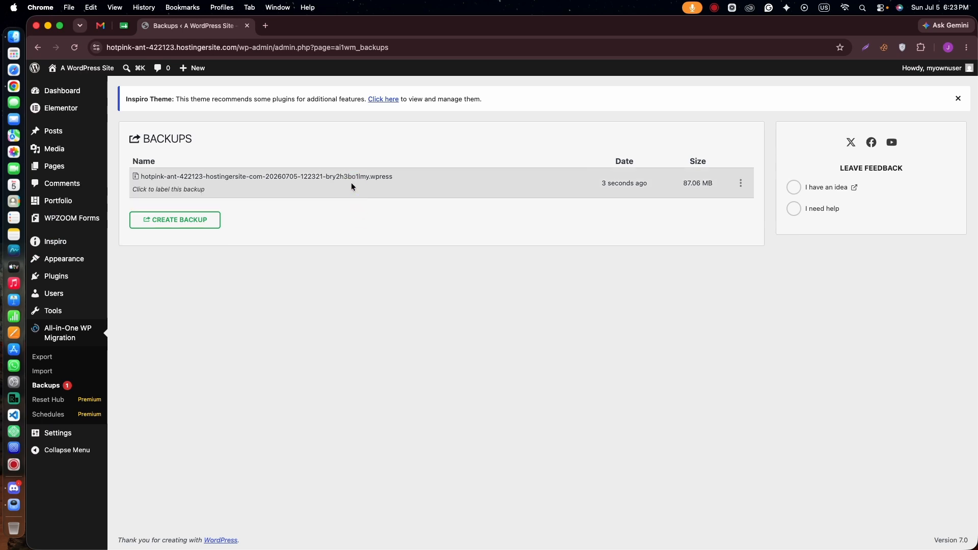
Go back to Plugins > Add Plugin with the cursor in the Search Plugins box.
{"action": "left_click", "coordinate": [740, 184]}
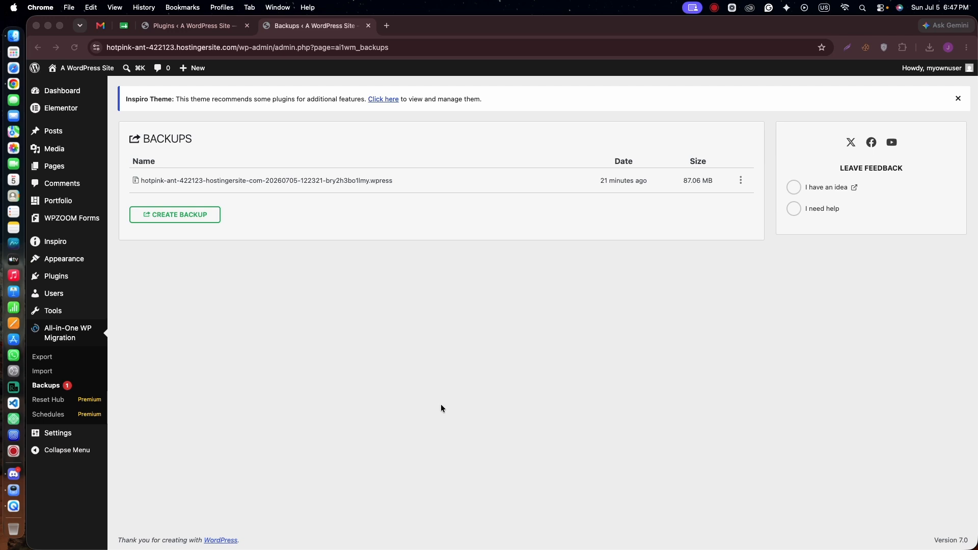
{"action": "left_click", "coordinate": [279, 316]}
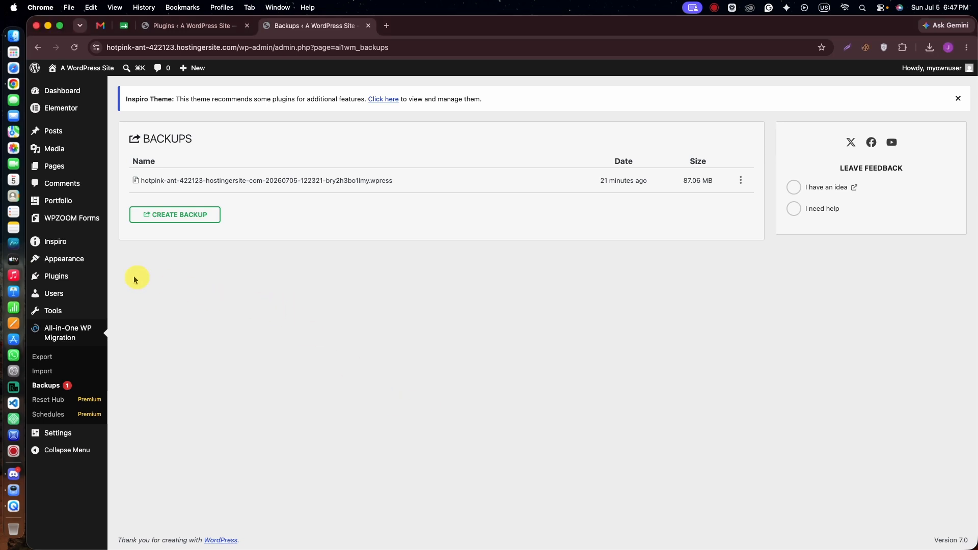
{"action": "mouse_move", "coordinate": [67, 275]}
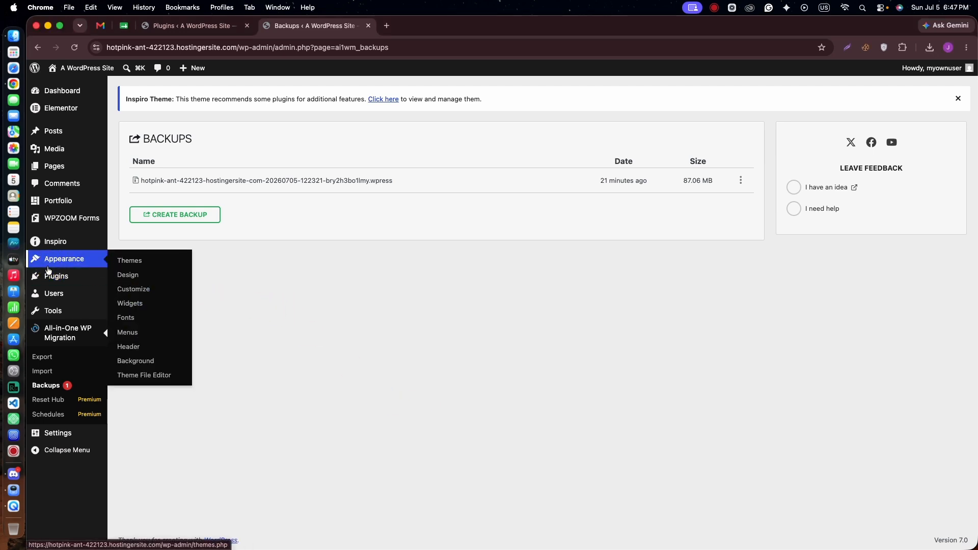
{"action": "left_click", "coordinate": [133, 294]}
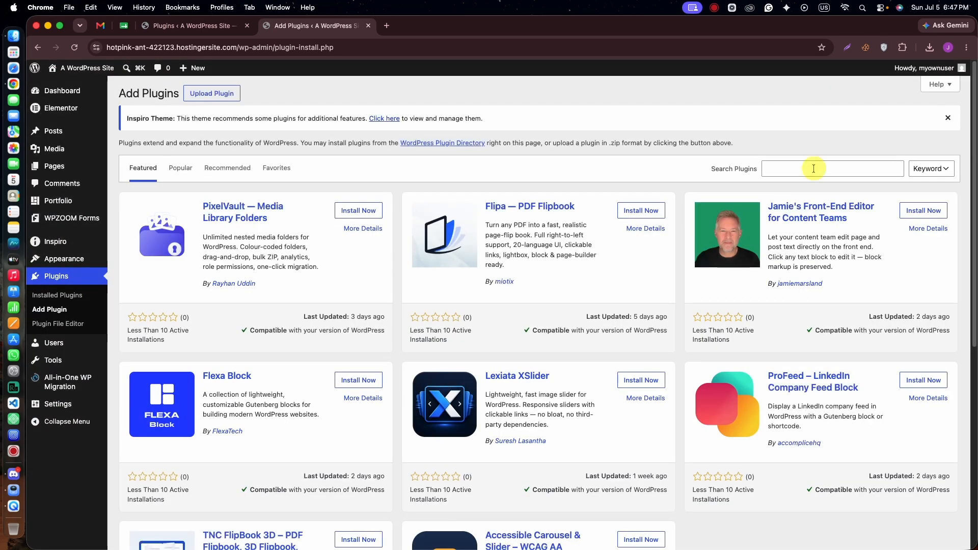
{"action": "left_click", "coordinate": [814, 168]}
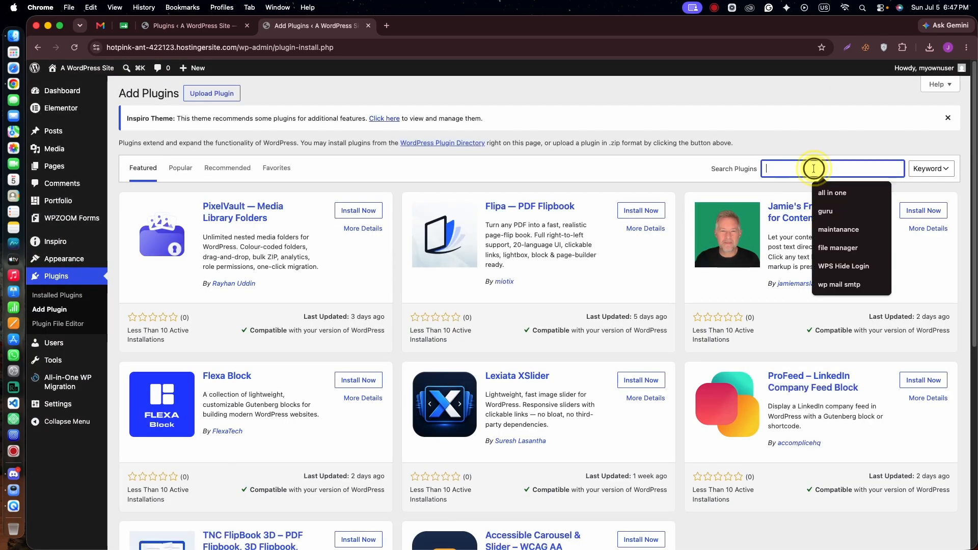
Search for 'wordfence', then install and activate Wordfence Security 8.2.2.
{"action": "type", "text": "w"}
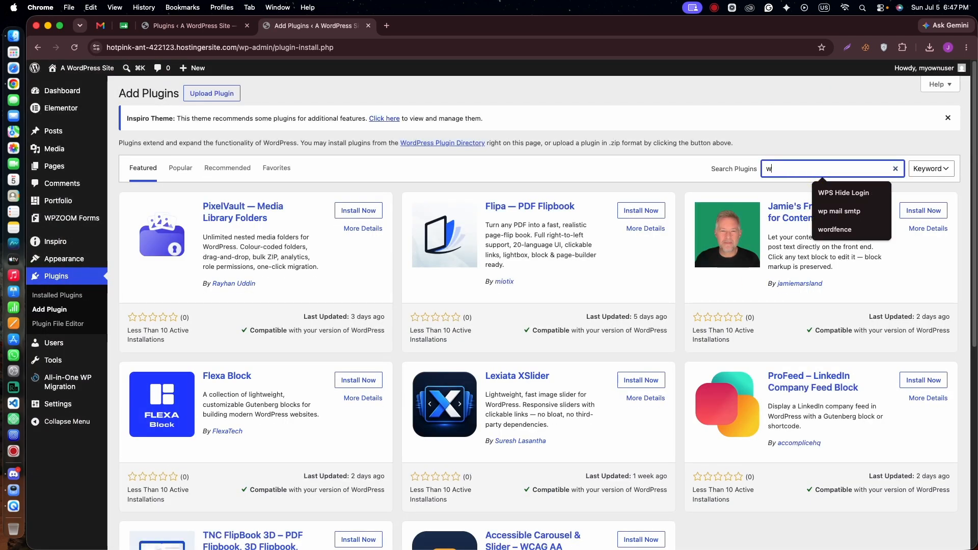
{"action": "type", "text": "ordfenc"}
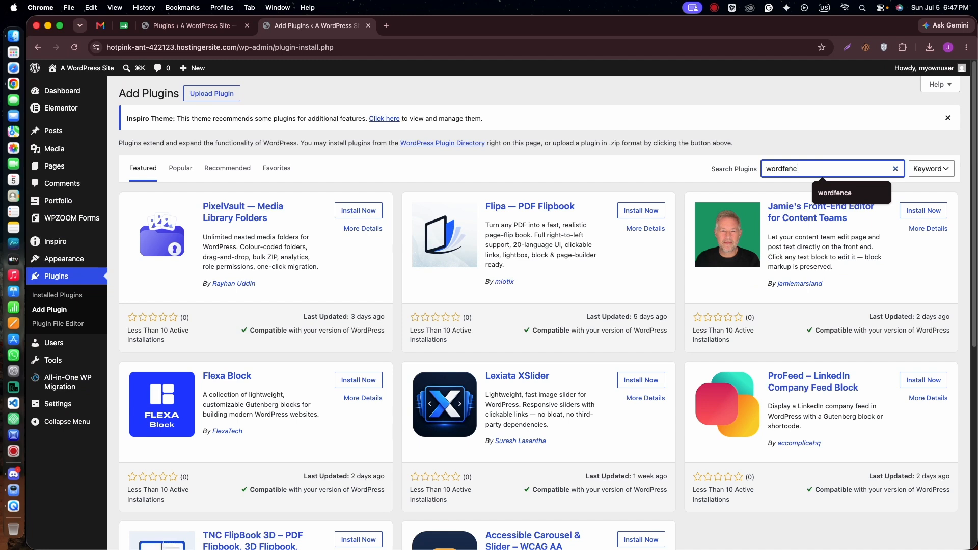
{"action": "type", "text": "e"}
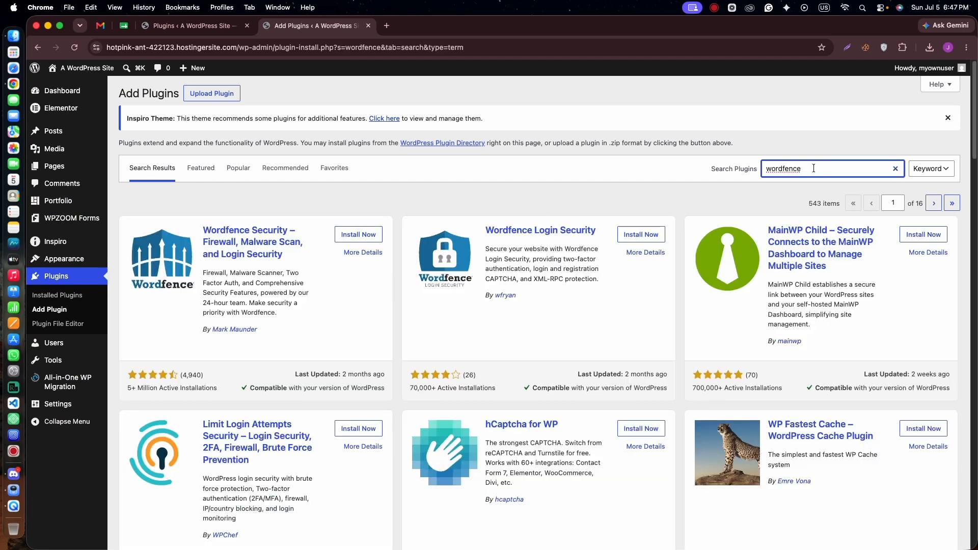
{"action": "left_click", "coordinate": [346, 236]}
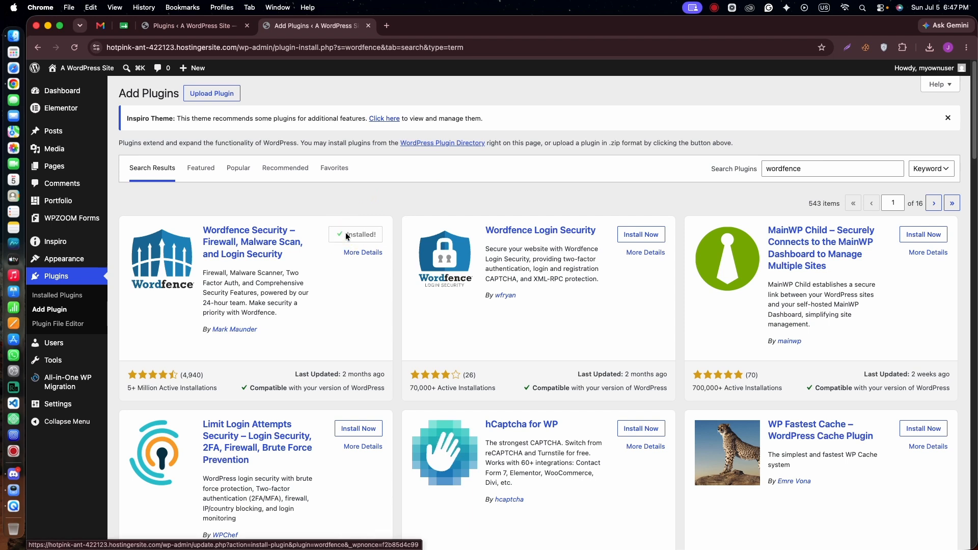
{"action": "left_click", "coordinate": [352, 235]}
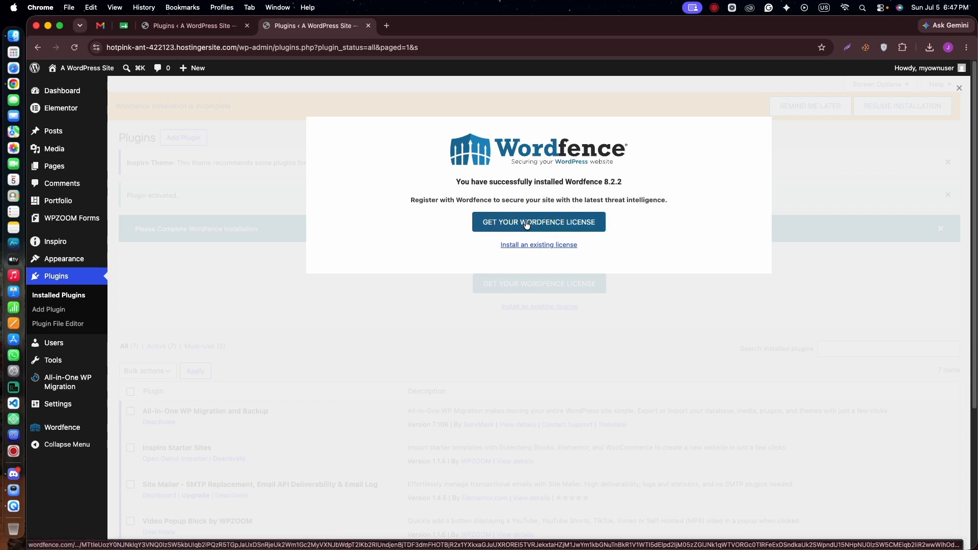
On the Get Your Wordfence License page, choose Get a Free License on the Wordfence Free card.
{"action": "left_click", "coordinate": [574, 225]}
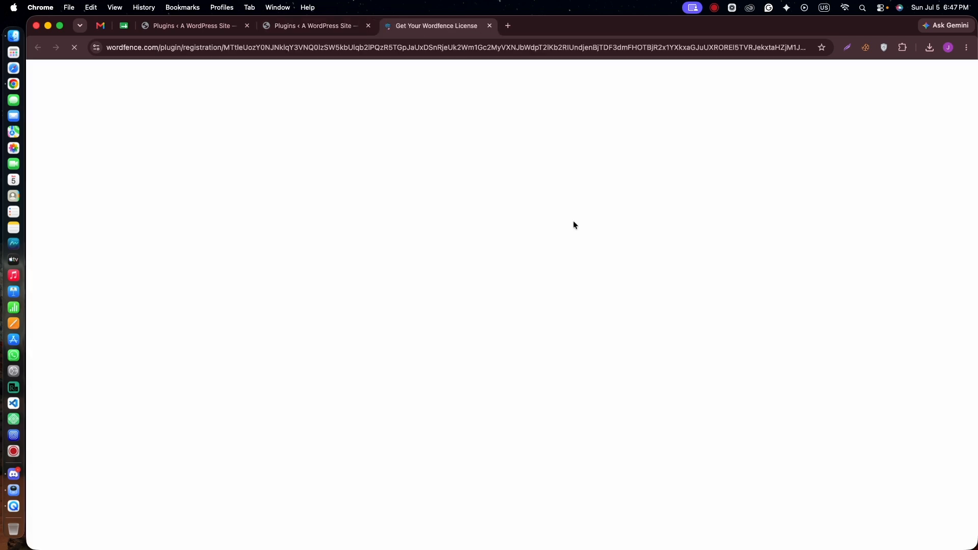
{"action": "scroll", "coordinate": [513, 229], "scroll_direction": "down", "scroll_amount": 2}
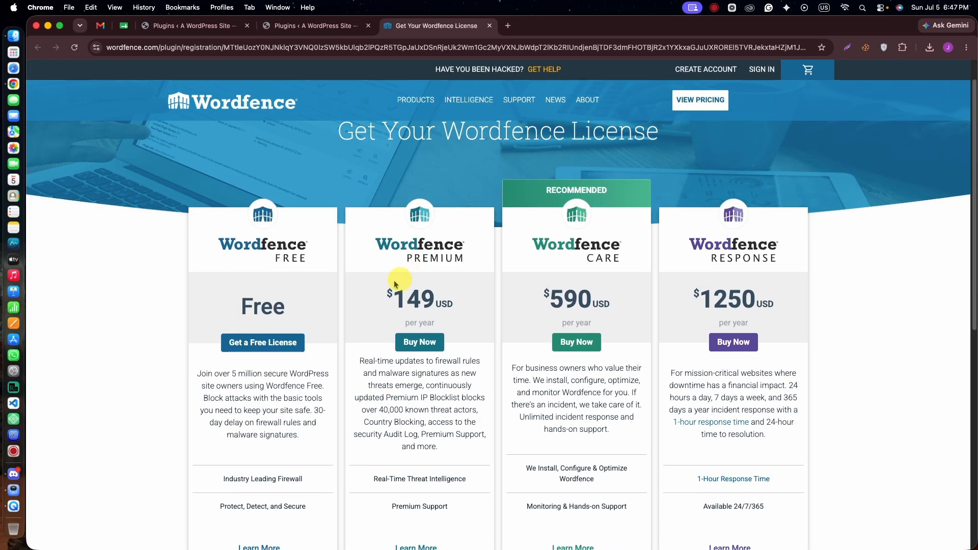
{"action": "left_click", "coordinate": [277, 345]}
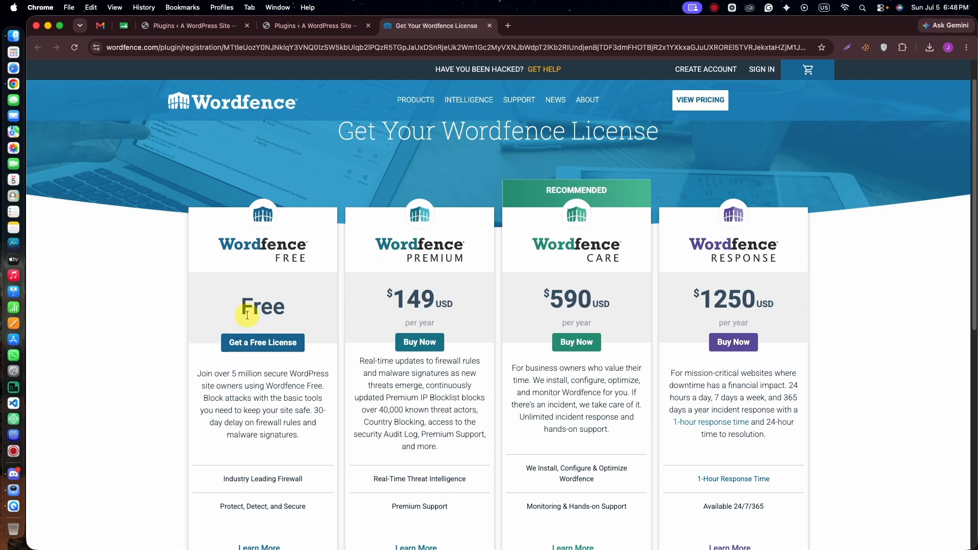
{"action": "left_click", "coordinate": [240, 350]}
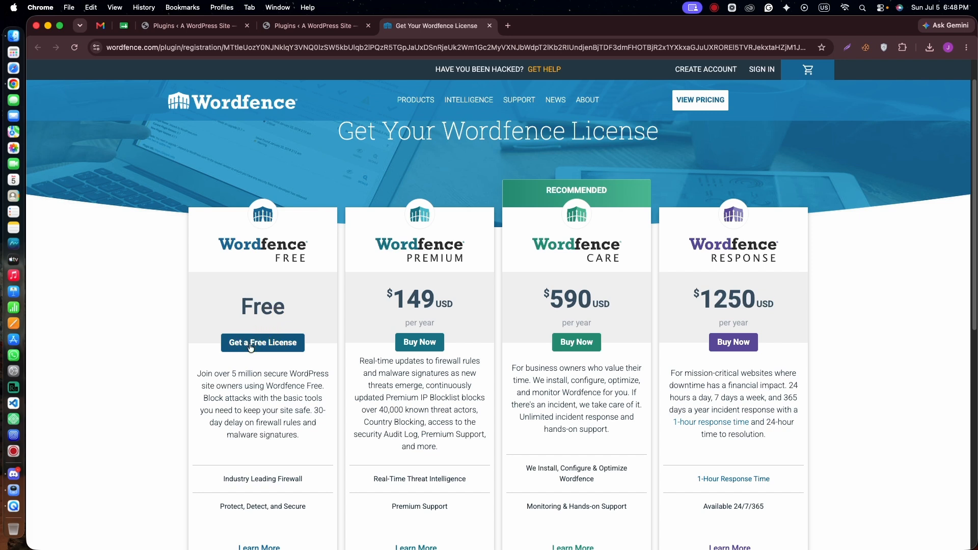
{"action": "left_click", "coordinate": [249, 347]}
{"action": "left_click", "coordinate": [425, 381]}
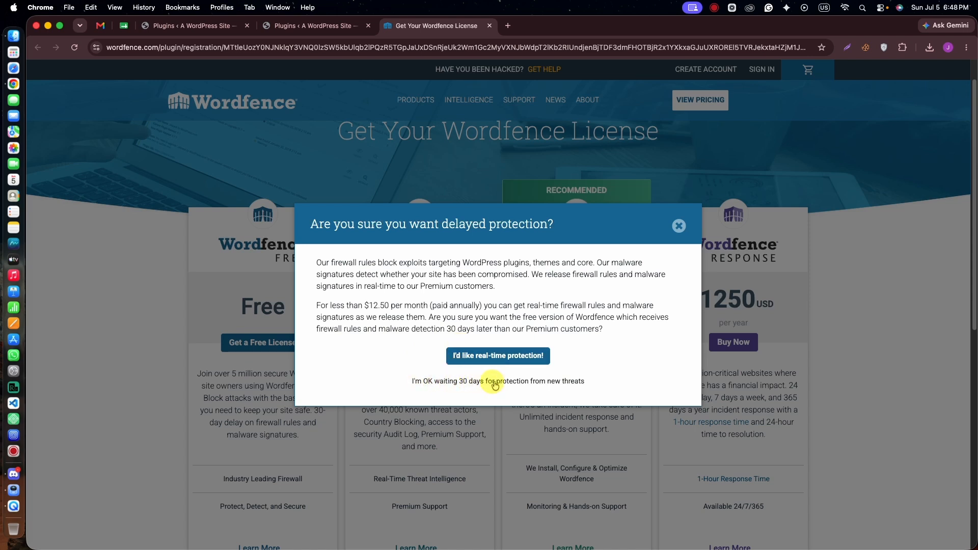
Accept the delayed protection and paste the Google account e-mail into the license form.
{"action": "left_click", "coordinate": [520, 382]}
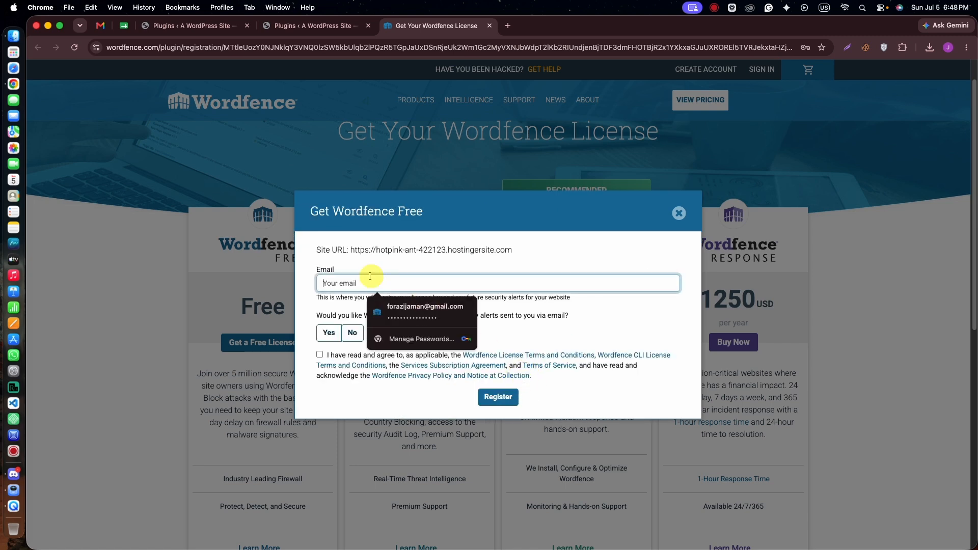
{"action": "left_click", "coordinate": [100, 26]}
{"action": "left_click", "coordinate": [957, 81]}
{"action": "triple_click", "coordinate": [847, 106]}
{"action": "key", "text": "super+c"}
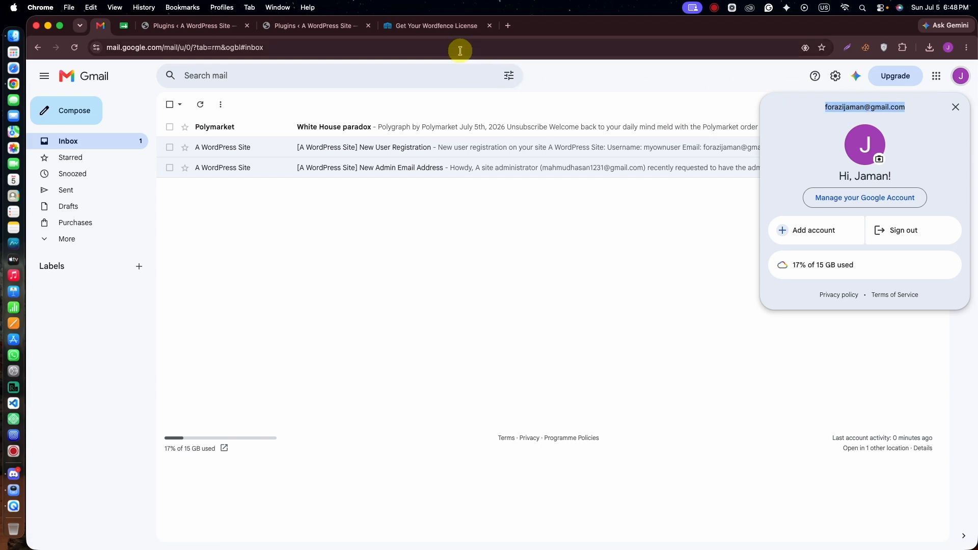
{"action": "left_click", "coordinate": [449, 26]}
{"action": "key", "text": "super+v"}
Opt in to security alerts, accept the terms, register, and check Gmail for the license email.
{"action": "left_click", "coordinate": [328, 332]}
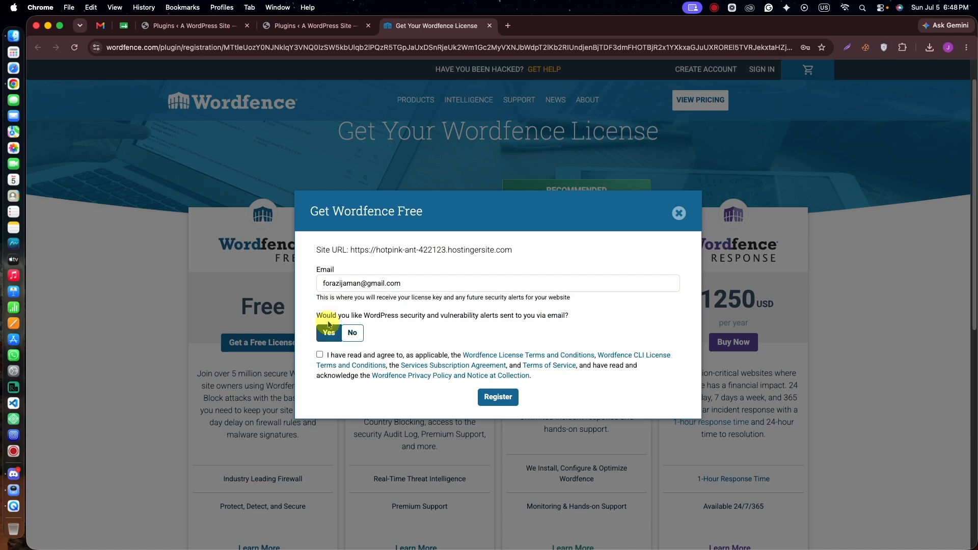
{"action": "left_click", "coordinate": [320, 354]}
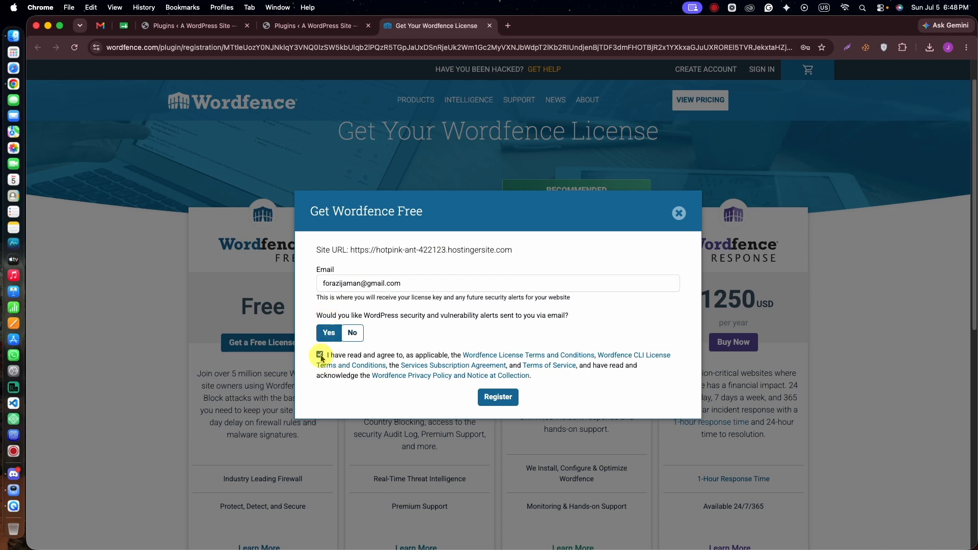
{"action": "left_click", "coordinate": [498, 397]}
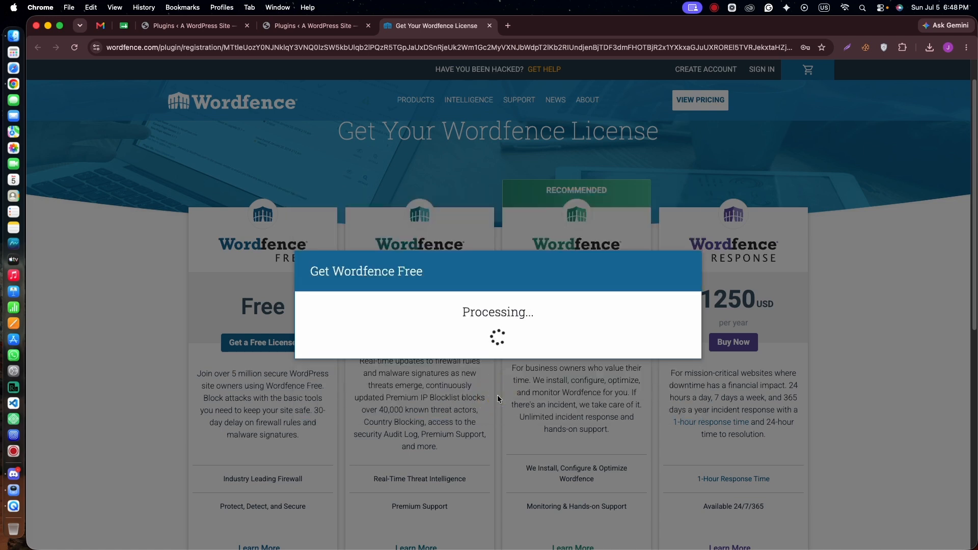
{"action": "left_click", "coordinate": [496, 388]}
{"action": "left_click", "coordinate": [494, 393]}
{"action": "left_click", "coordinate": [87, 143]}
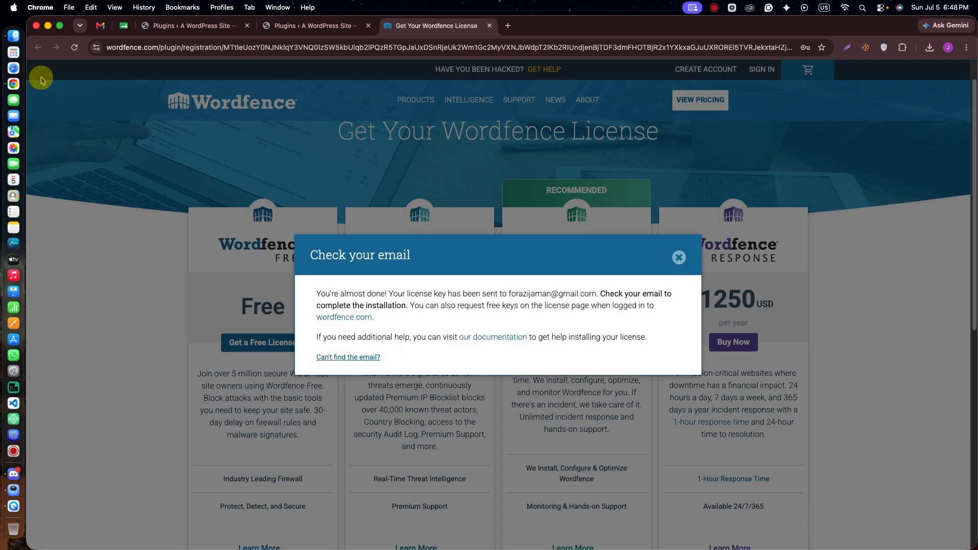
{"action": "left_click", "coordinate": [99, 27]}
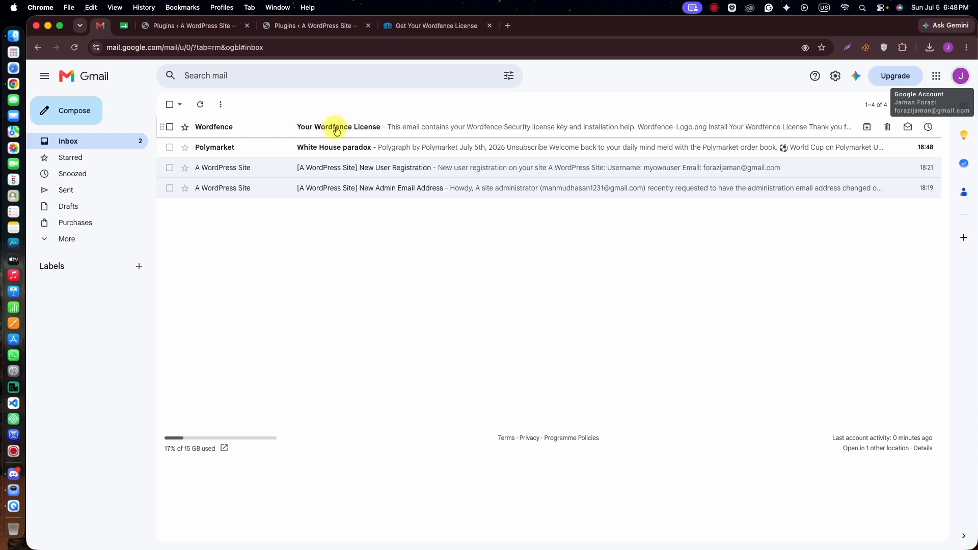
Follow the license email's 'Install My License Automatically' link and close the leftover old tabs.
{"action": "left_click", "coordinate": [284, 126]}
{"action": "scroll", "coordinate": [341, 284], "scroll_direction": "down", "scroll_amount": 4}
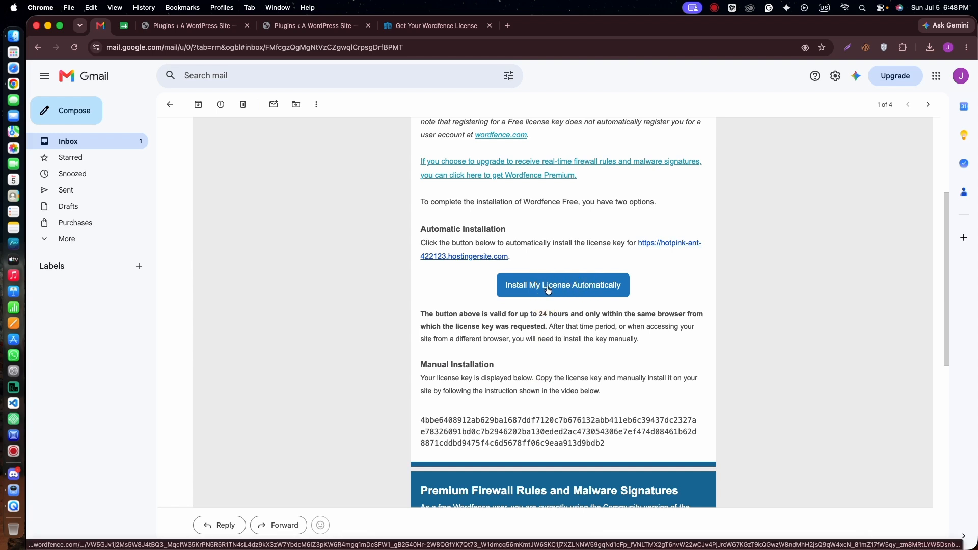
{"action": "left_click", "coordinate": [547, 288]}
{"action": "middle_click", "coordinate": [297, 25]}
{"action": "middle_click", "coordinate": [300, 26]}
{"action": "middle_click", "coordinate": [300, 26]}
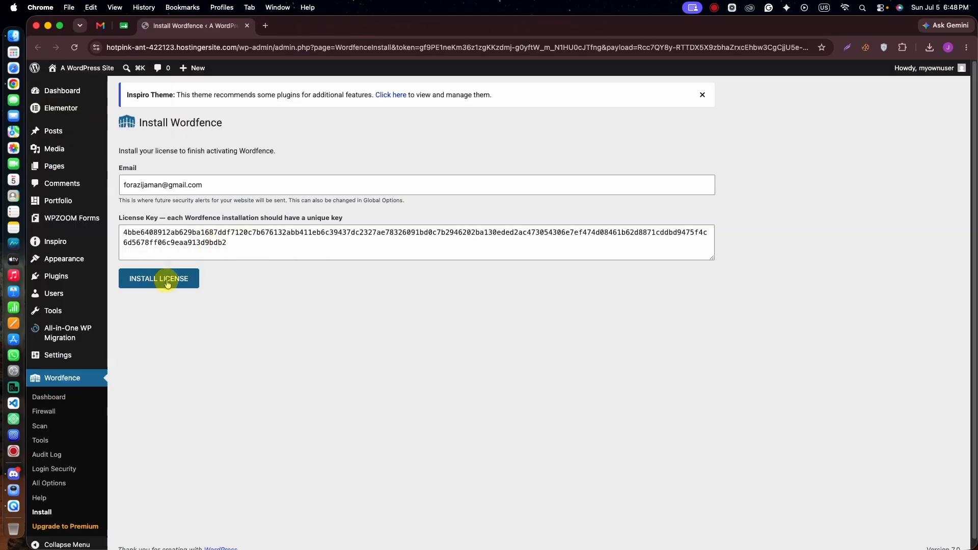
Install the prefilled free license, go to the Wordfence Dashboard, and dismiss the intro tour.
{"action": "left_click", "coordinate": [168, 281]}
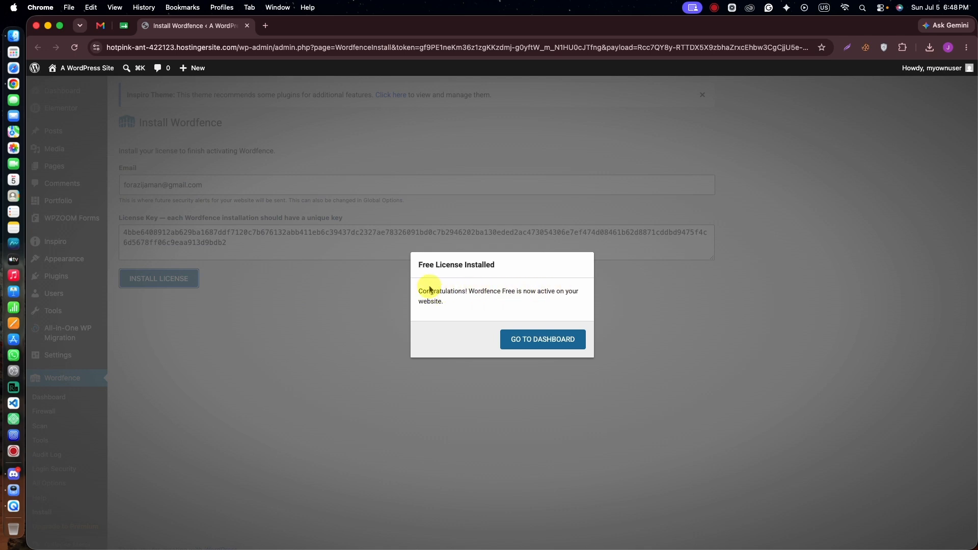
{"action": "left_click", "coordinate": [550, 341]}
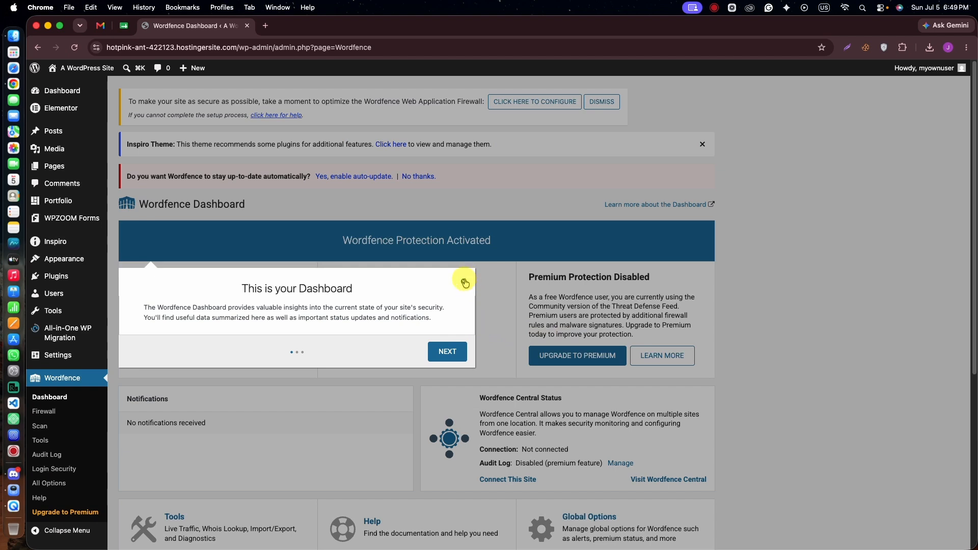
{"action": "left_click", "coordinate": [464, 282]}
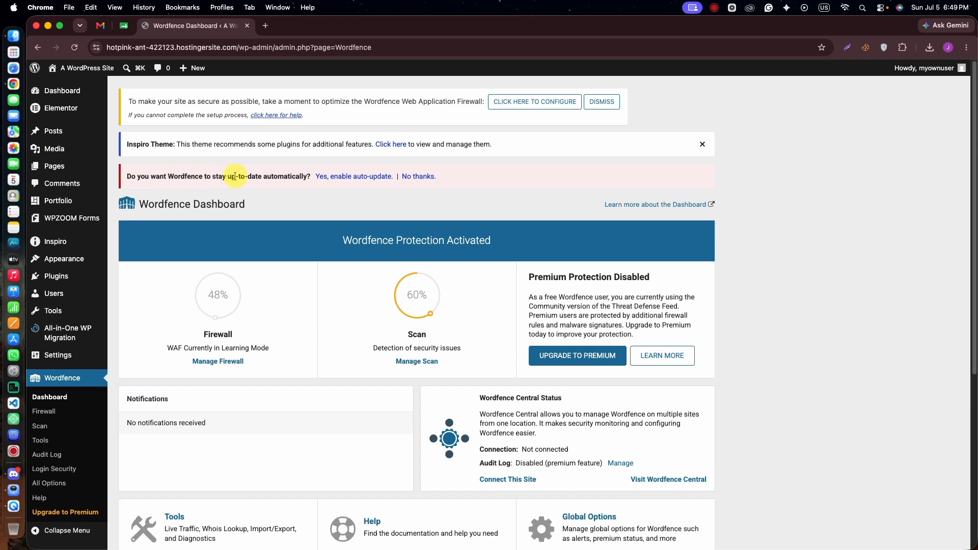
Enable Wordfence auto-updates and open the Optimize Wordfence Firewall setup, which preselects LiteSpeed/lsapi.
{"action": "left_click", "coordinate": [342, 178]}
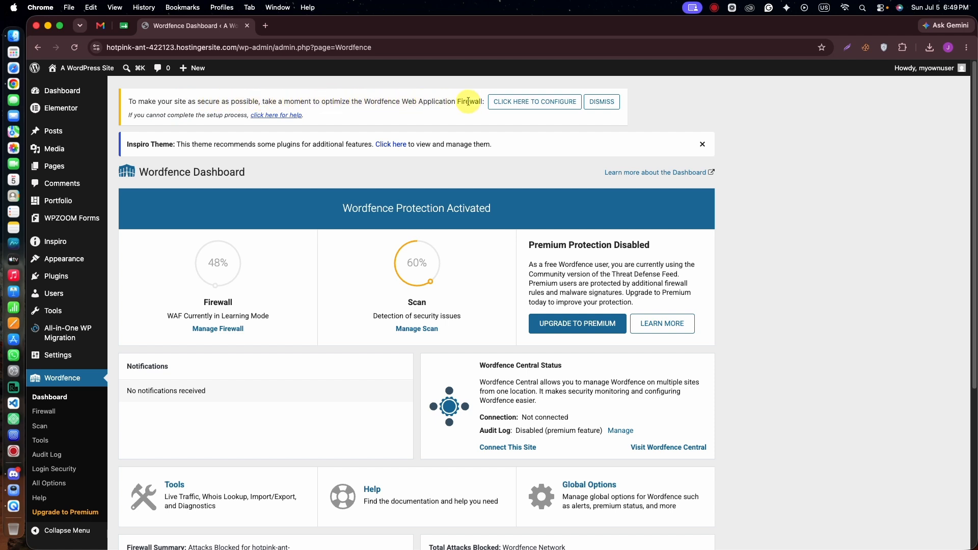
{"action": "left_click", "coordinate": [545, 105]}
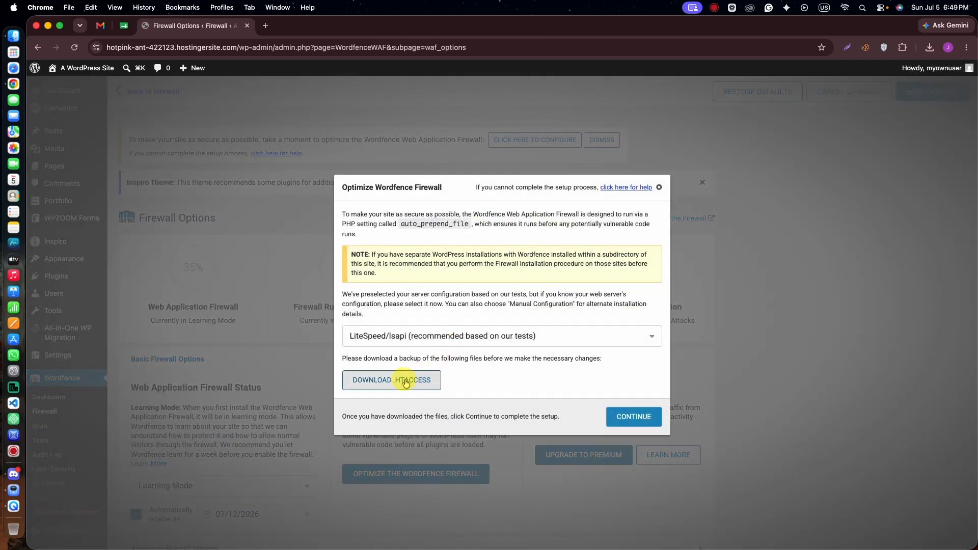
Download the .htaccess backup and finish firewall optimization so it runs Extended Protection.
{"action": "left_click", "coordinate": [401, 385]}
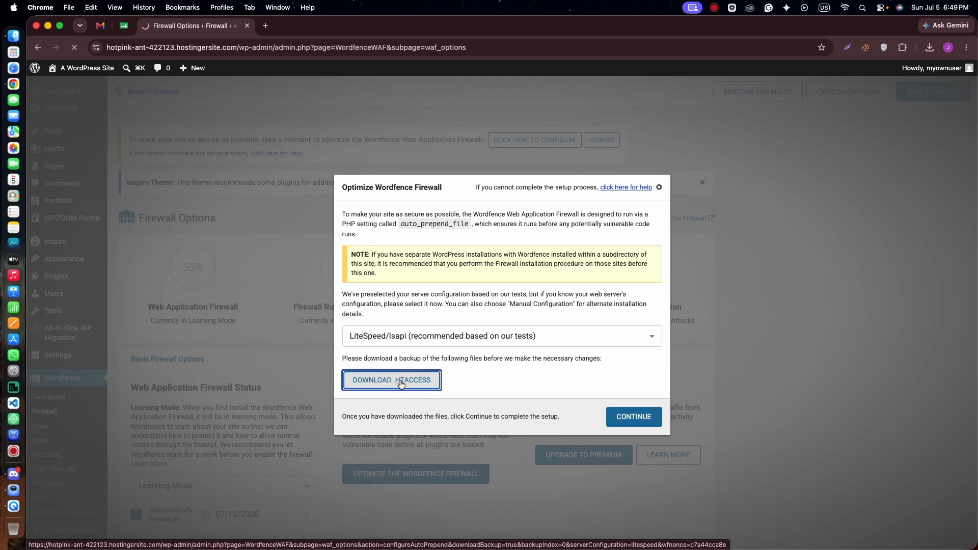
{"action": "left_click", "coordinate": [635, 415]}
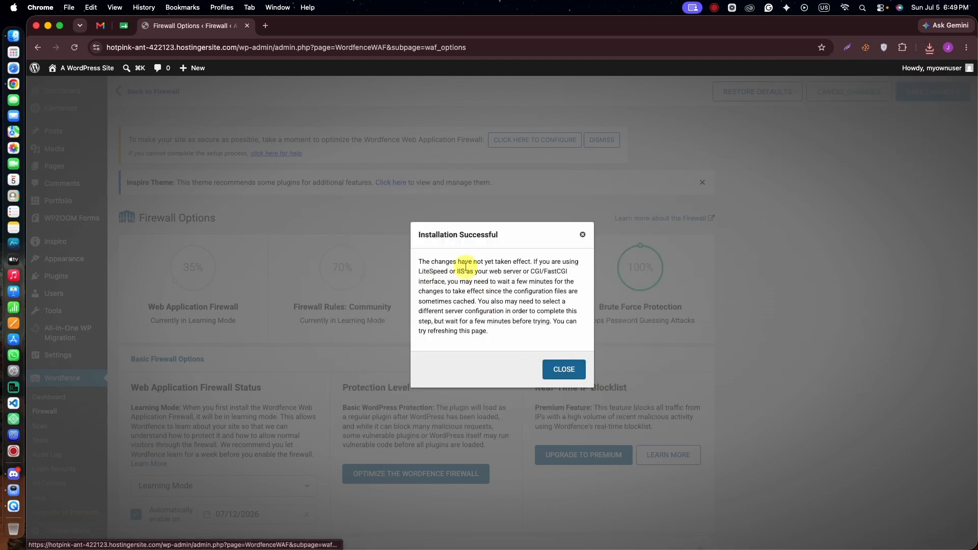
{"action": "left_click_drag", "start_coordinate": [416, 233], "coordinate": [518, 238]}
{"action": "left_click", "coordinate": [562, 370]}
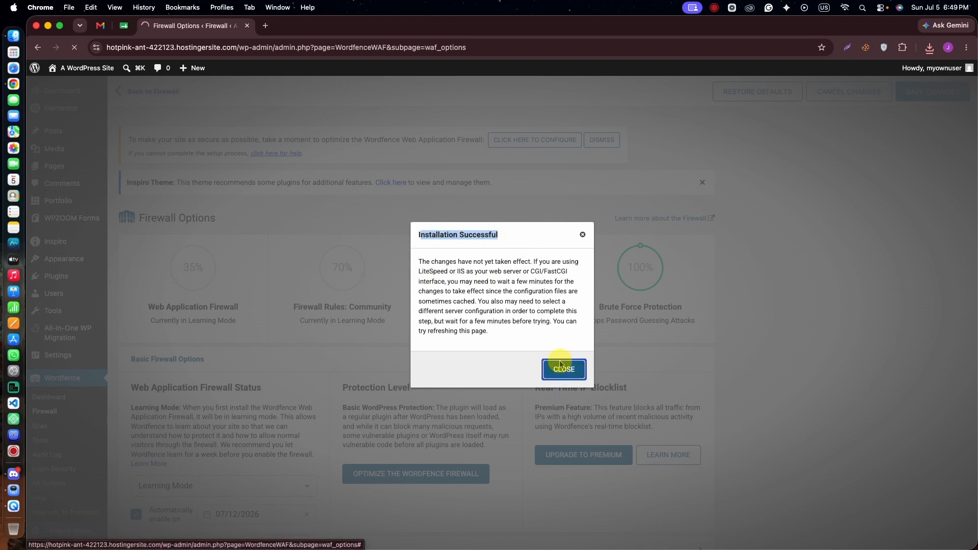
{"action": "scroll", "coordinate": [396, 322], "scroll_direction": "down", "scroll_amount": 3}
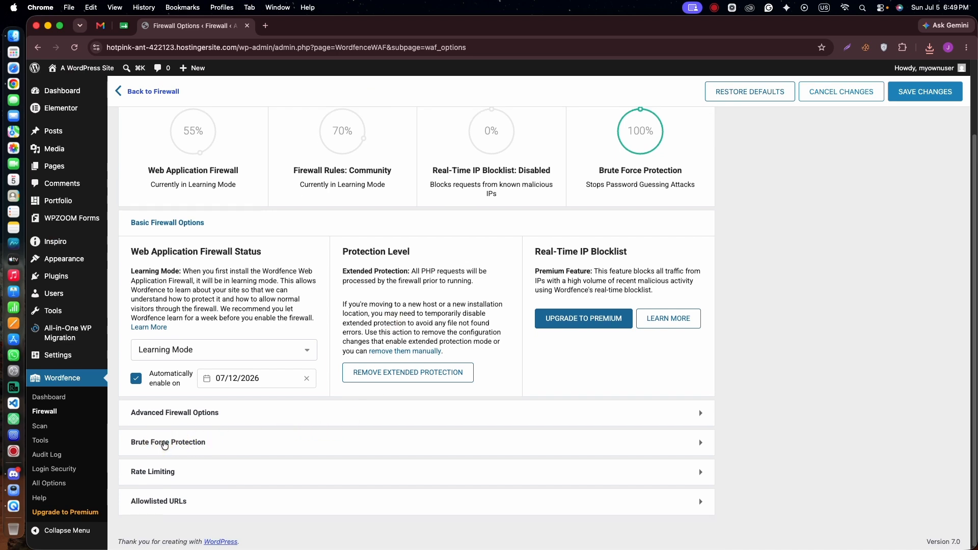
Set the Brute Force Protection login-failure and forgot-password lockouts to 5 each, then save.
{"action": "left_click", "coordinate": [193, 442]}
{"action": "scroll", "coordinate": [235, 436], "scroll_direction": "down", "scroll_amount": 5}
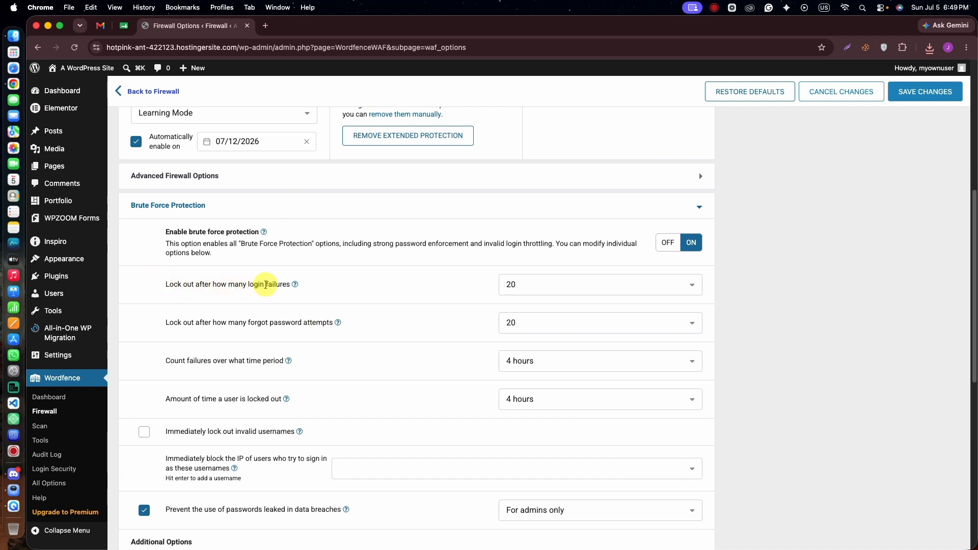
{"action": "left_click", "coordinate": [559, 287]}
{"action": "scroll", "coordinate": [560, 326], "scroll_direction": "up", "scroll_amount": 5}
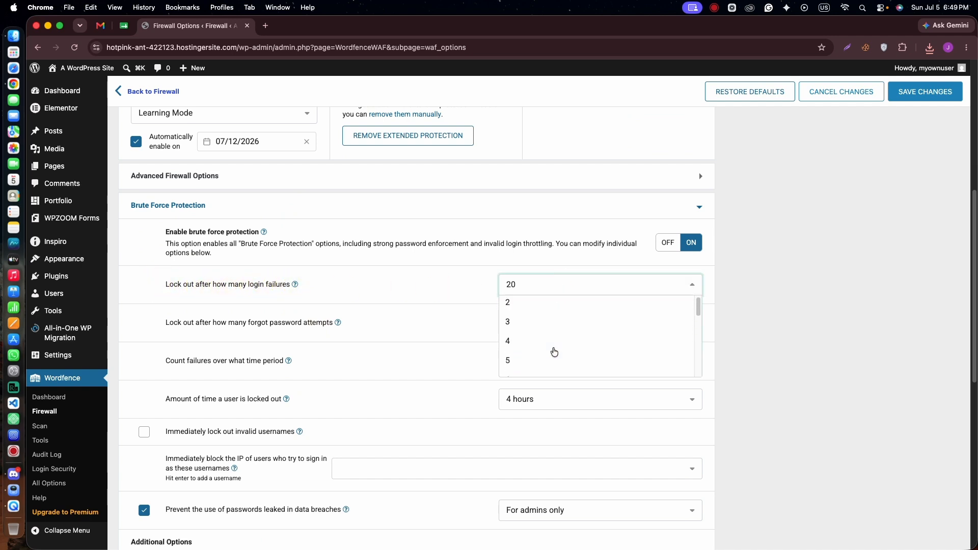
{"action": "left_click", "coordinate": [532, 364]}
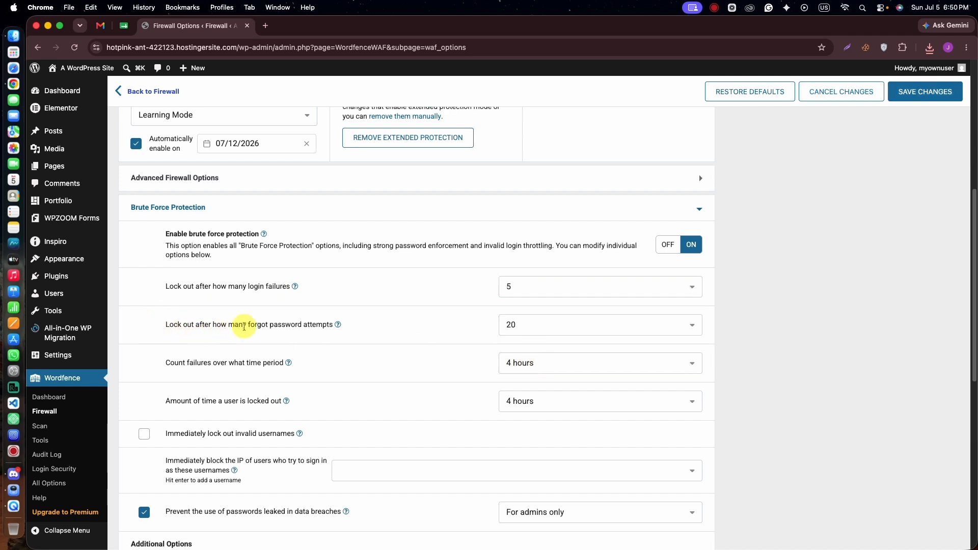
{"action": "left_click", "coordinate": [533, 325]}
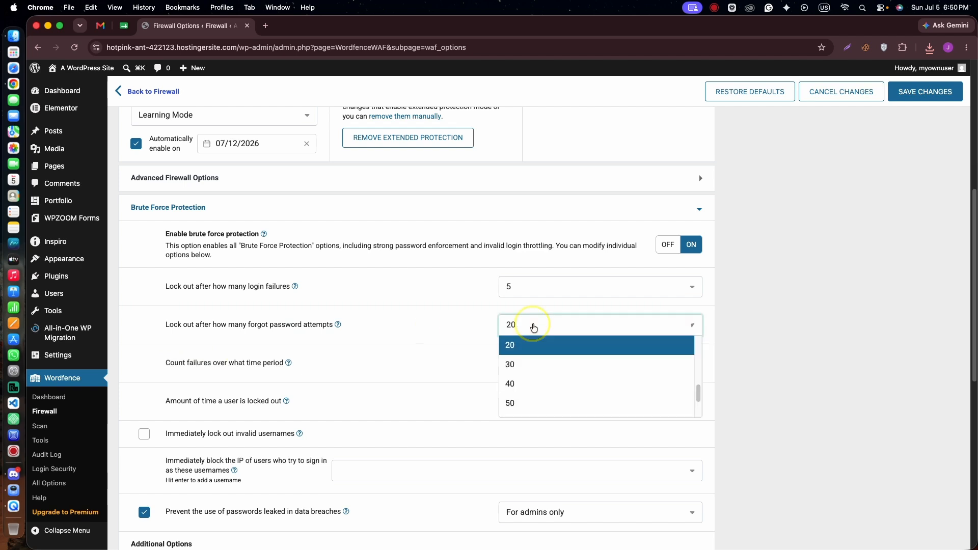
{"action": "scroll", "coordinate": [540, 374], "scroll_direction": "up", "scroll_amount": 5}
{"action": "scroll", "coordinate": [541, 377], "scroll_direction": "down", "scroll_amount": 1}
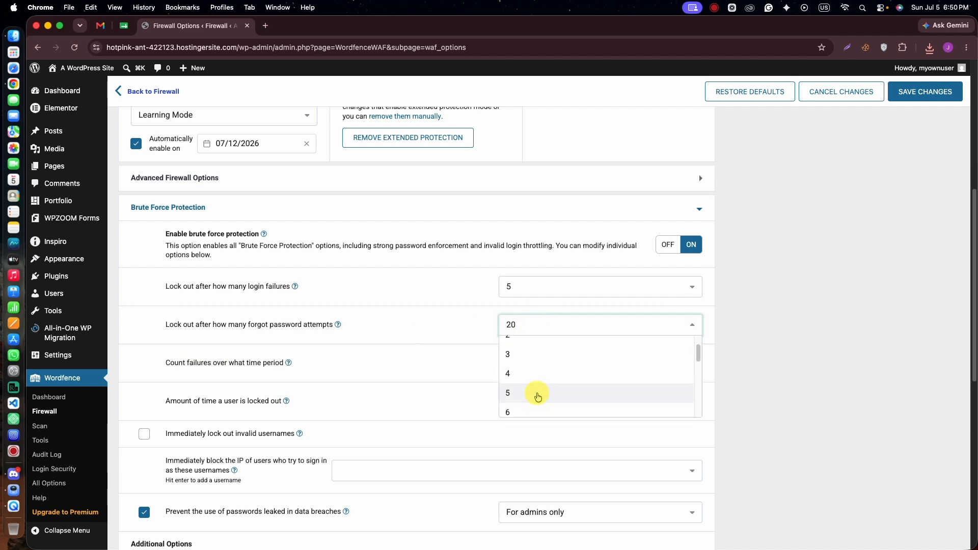
{"action": "left_click", "coordinate": [532, 389]}
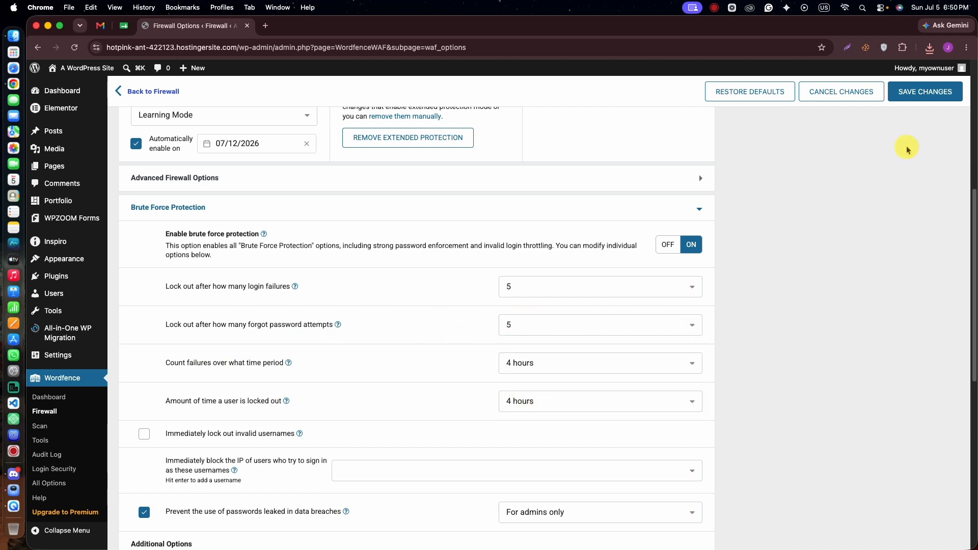
{"action": "left_click", "coordinate": [927, 98]}
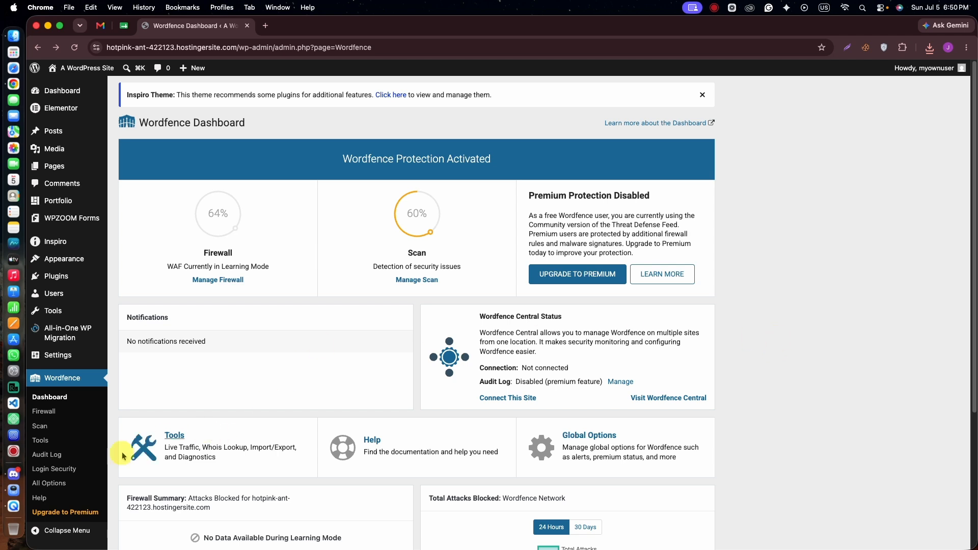
In Wordfence Login Security, activate two-factor authentication with the authenticator app code.
{"action": "left_click", "coordinate": [54, 472]}
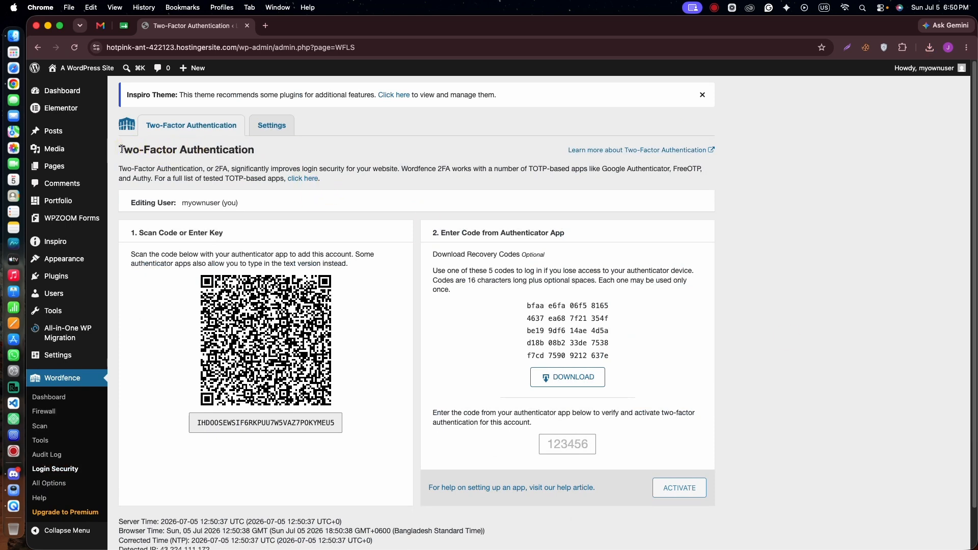
{"action": "left_click_drag", "start_coordinate": [122, 148], "coordinate": [275, 148]}
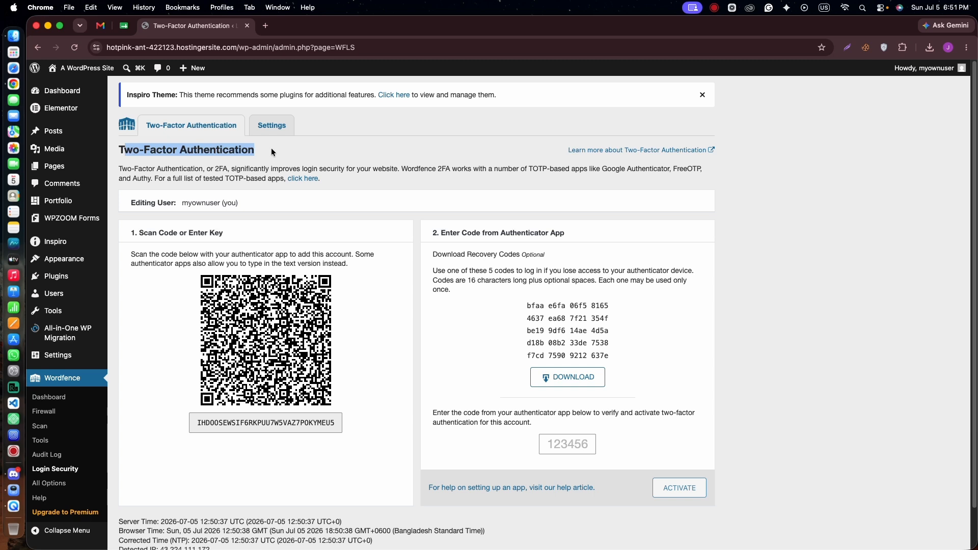
{"action": "left_click", "coordinate": [719, 279]}
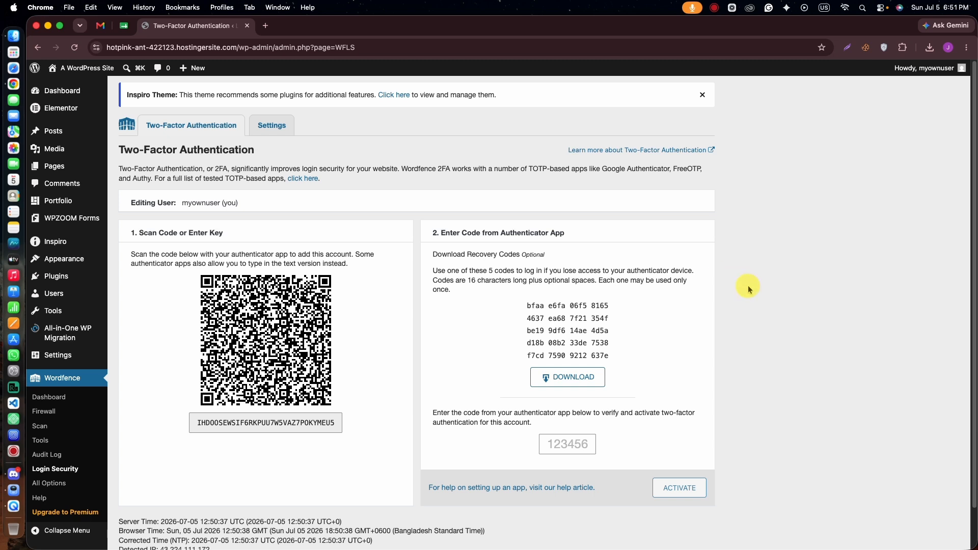
{"action": "left_click", "coordinate": [555, 446]}
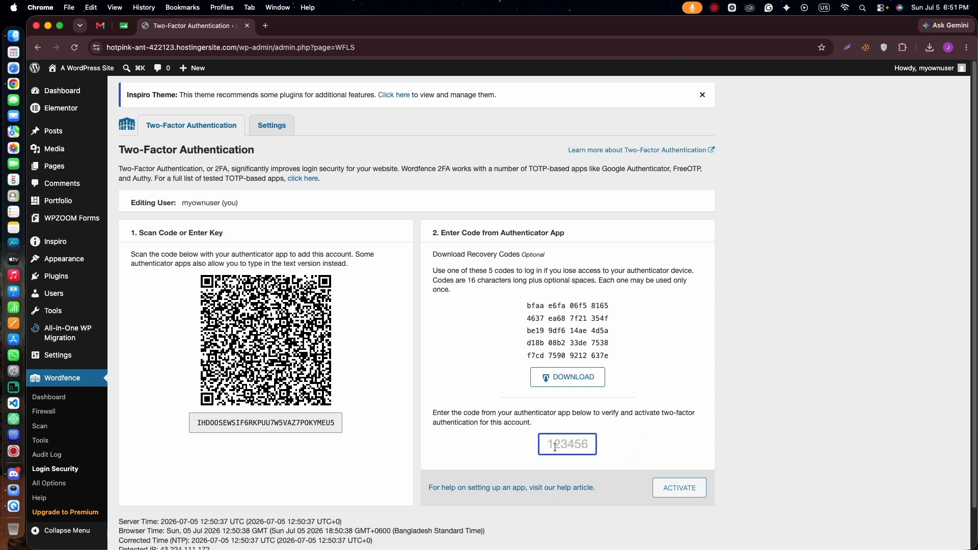
{"action": "left_click", "coordinate": [671, 485]}
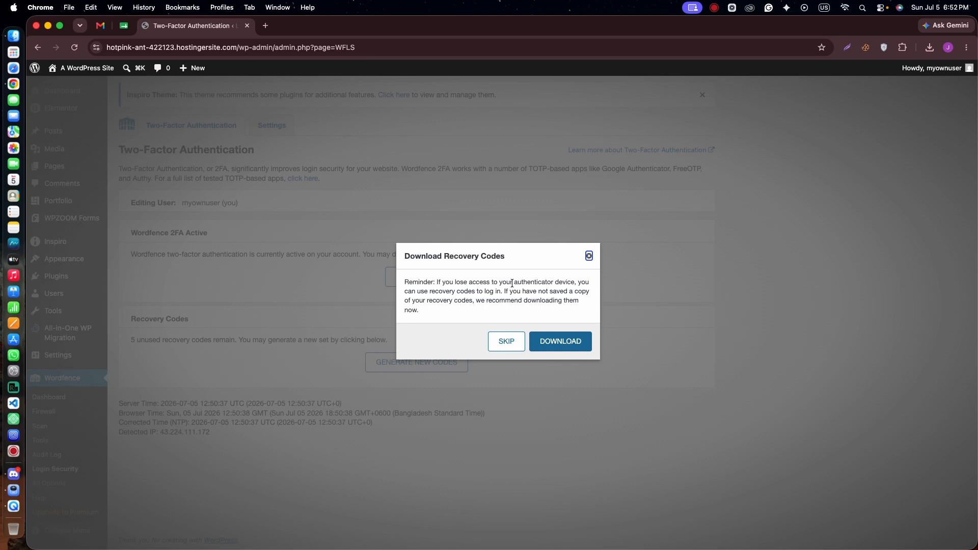
Download the two-factor recovery codes file.
{"action": "left_click", "coordinate": [558, 342]}
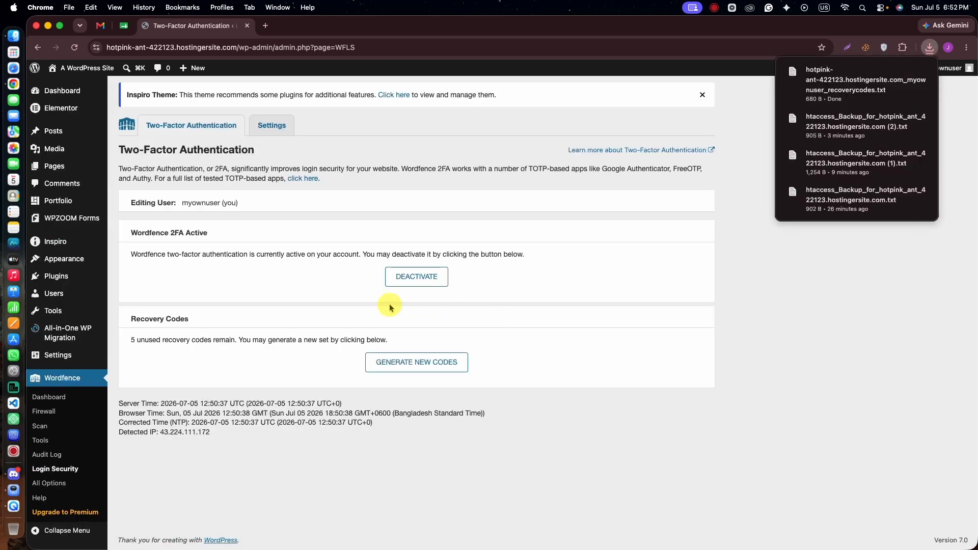
{"action": "left_click_drag", "start_coordinate": [143, 254], "coordinate": [300, 254]}
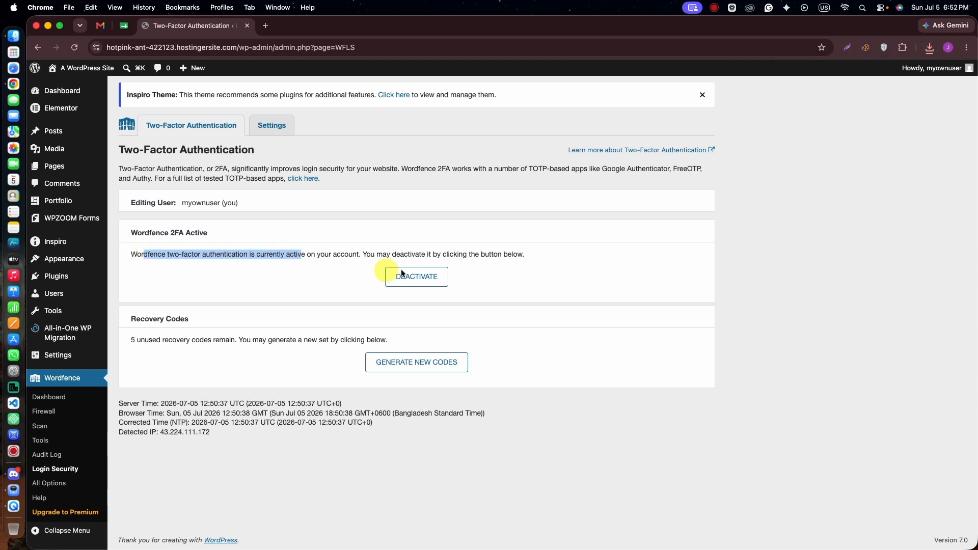
{"action": "left_click", "coordinate": [531, 255]}
Log out of the WordPress admin and check which Google account is signed in.
{"action": "mouse_move", "coordinate": [952, 66]}
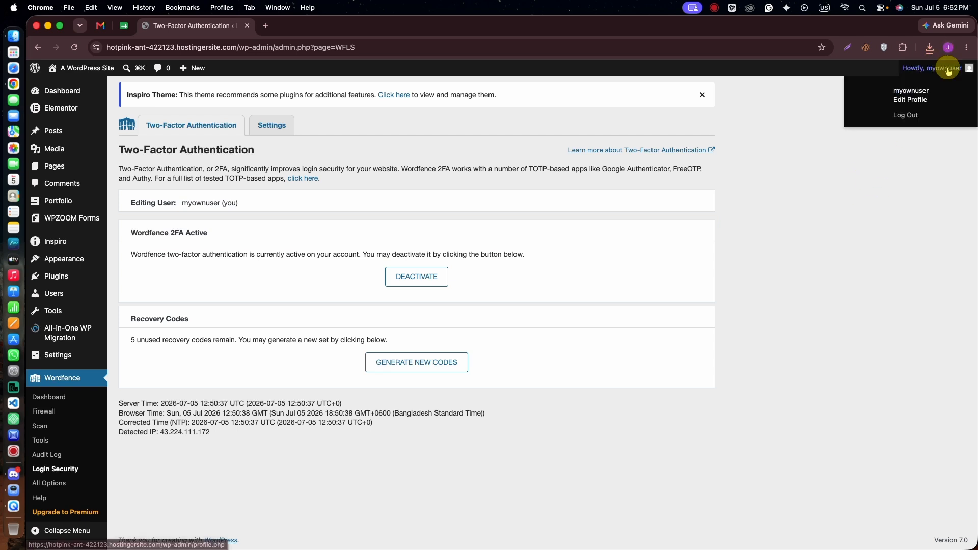
{"action": "left_click", "coordinate": [904, 116]}
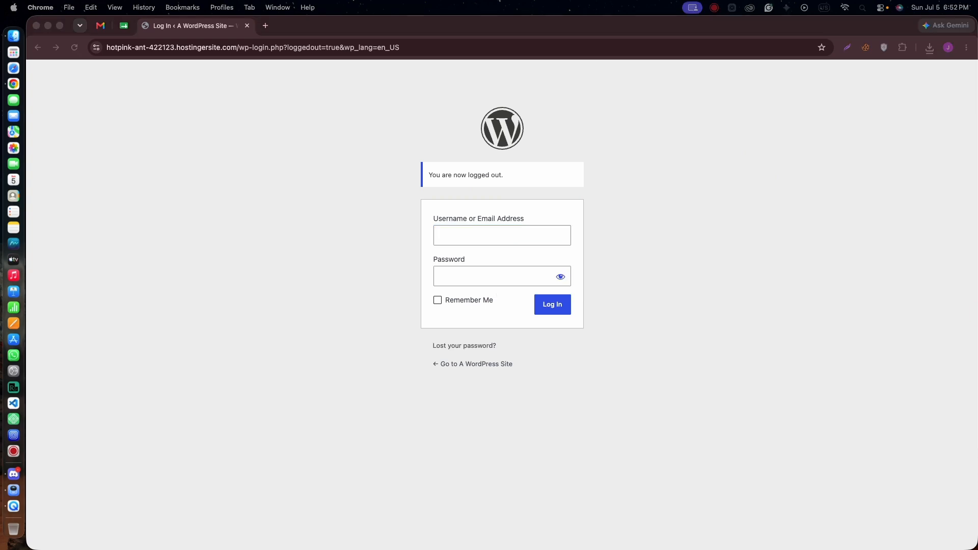
{"action": "left_click", "coordinate": [100, 25]}
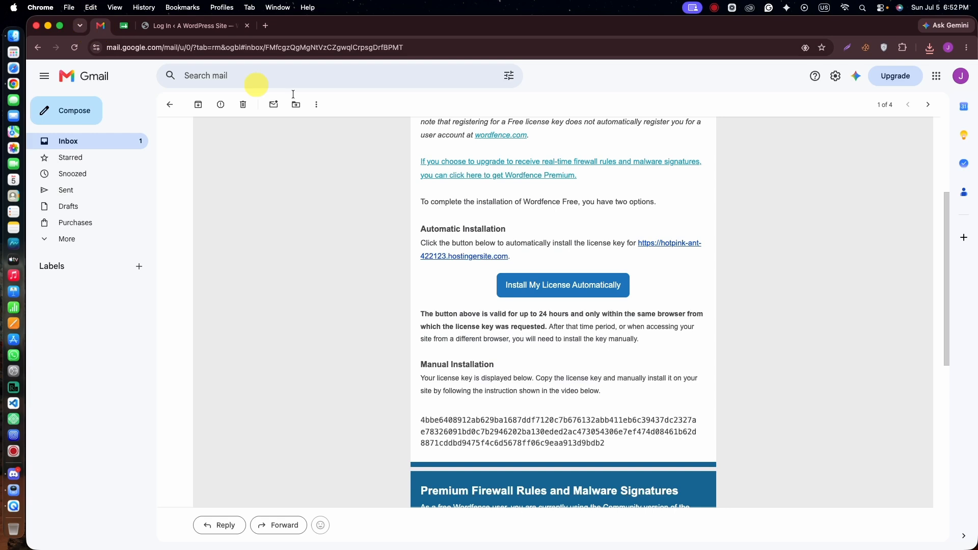
{"action": "left_click", "coordinate": [958, 82]}
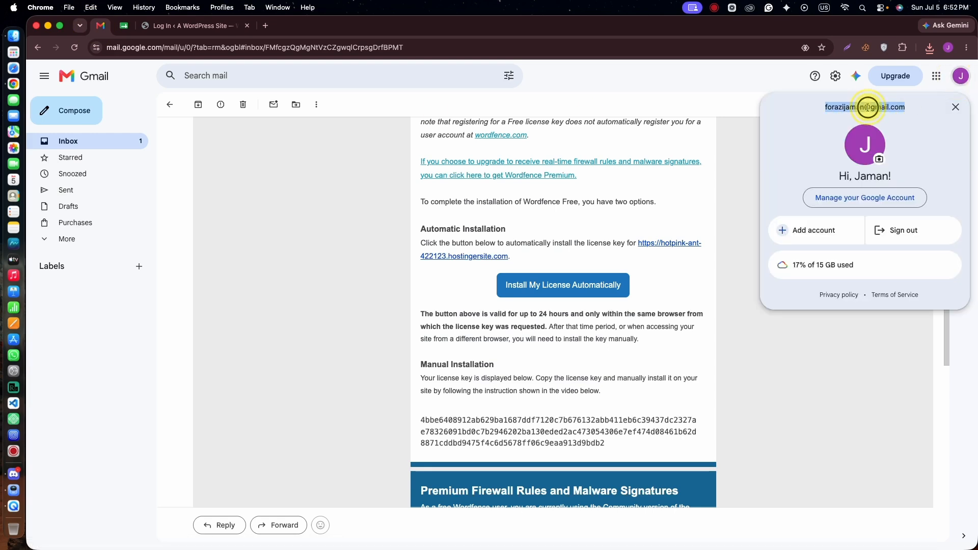
{"action": "left_click", "coordinate": [206, 26]}
Log back in with the username, password and the Wordfence two-factor code.
{"action": "key", "text": "super+v"}
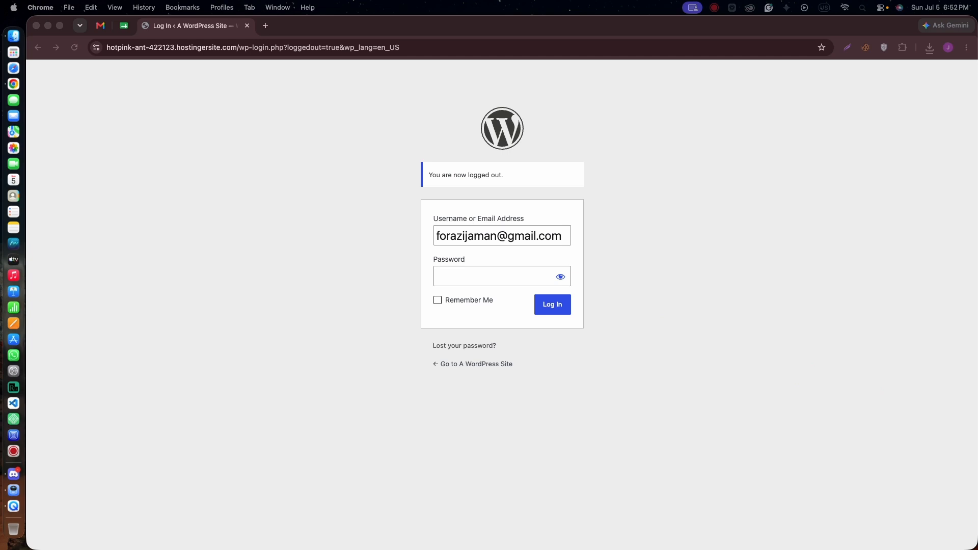
{"action": "left_click", "coordinate": [489, 276]}
{"action": "key", "text": "super+v"}
{"action": "left_click", "coordinate": [555, 304]}
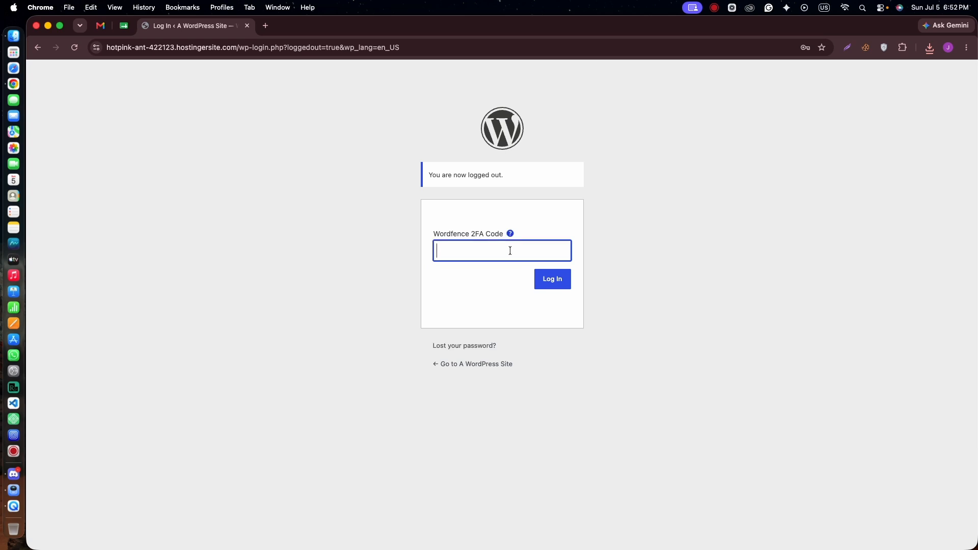
{"action": "key", "text": "Return"}
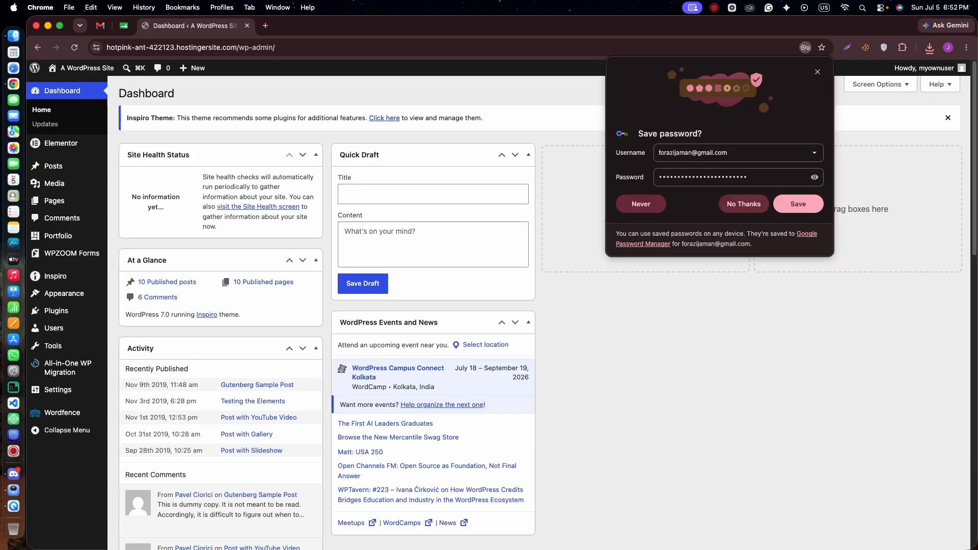
Dismiss the browser's save-password prompt and refocus the browser window.
{"action": "left_click", "coordinate": [821, 84]}
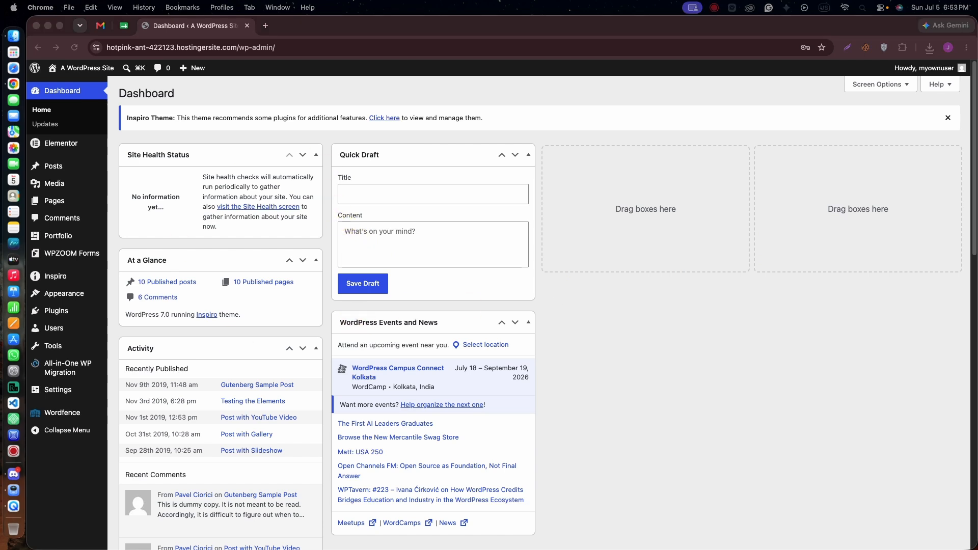
{"action": "left_click", "coordinate": [631, 270]}
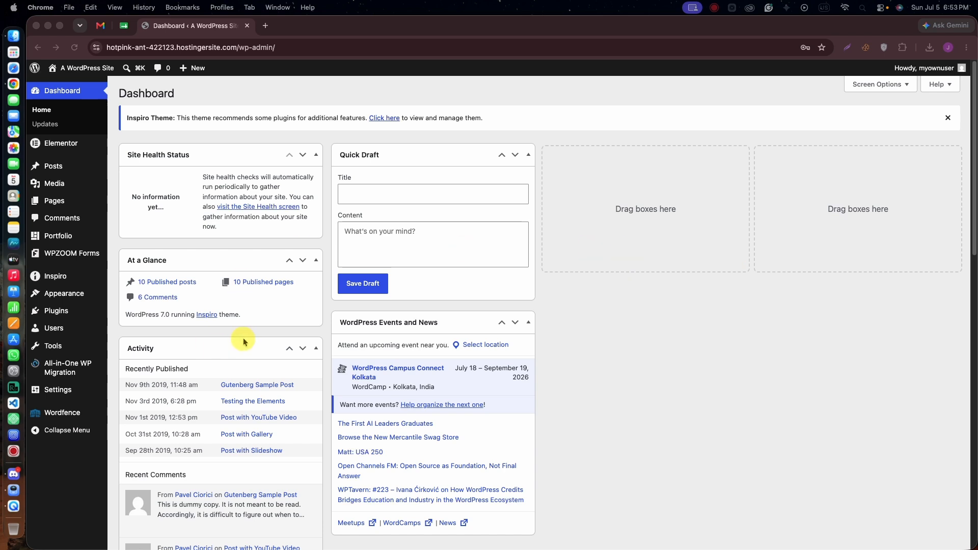
{"action": "left_click", "coordinate": [694, 328]}
Search for WPS Hide Login under Add Plugins, install and activate it, and open its settings.
{"action": "mouse_move", "coordinate": [86, 312]}
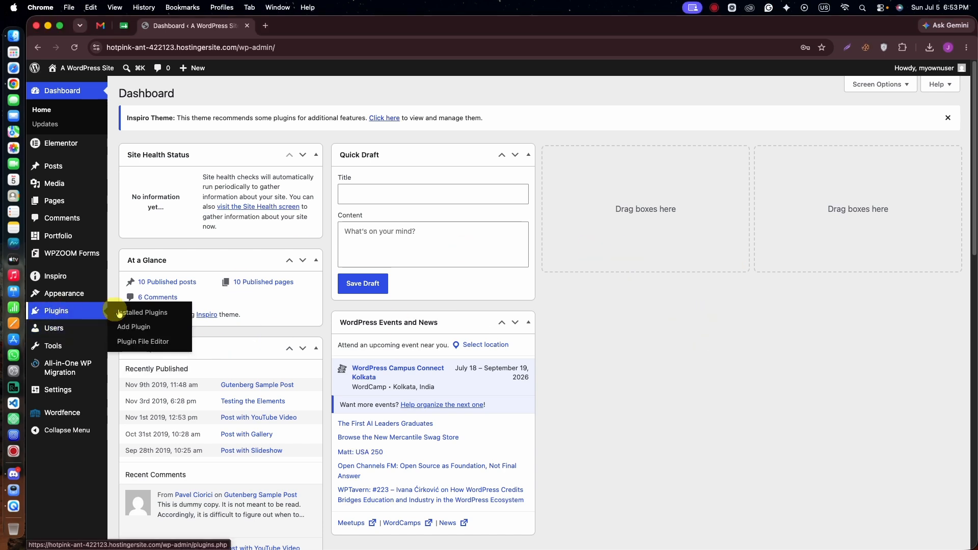
{"action": "left_click", "coordinate": [132, 326]}
{"action": "left_click", "coordinate": [797, 169]}
{"action": "type", "text": "WPS Hide Login"}
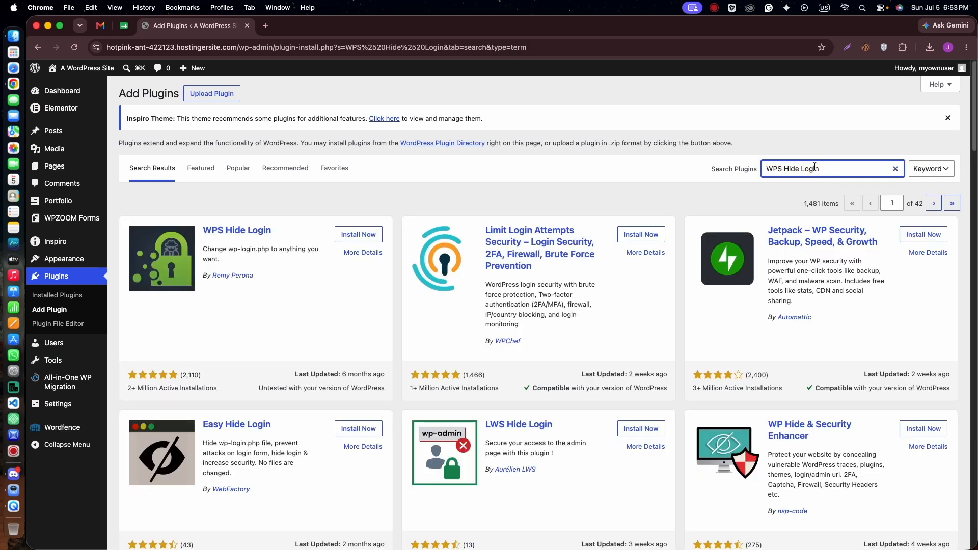
{"action": "left_click", "coordinate": [362, 235]}
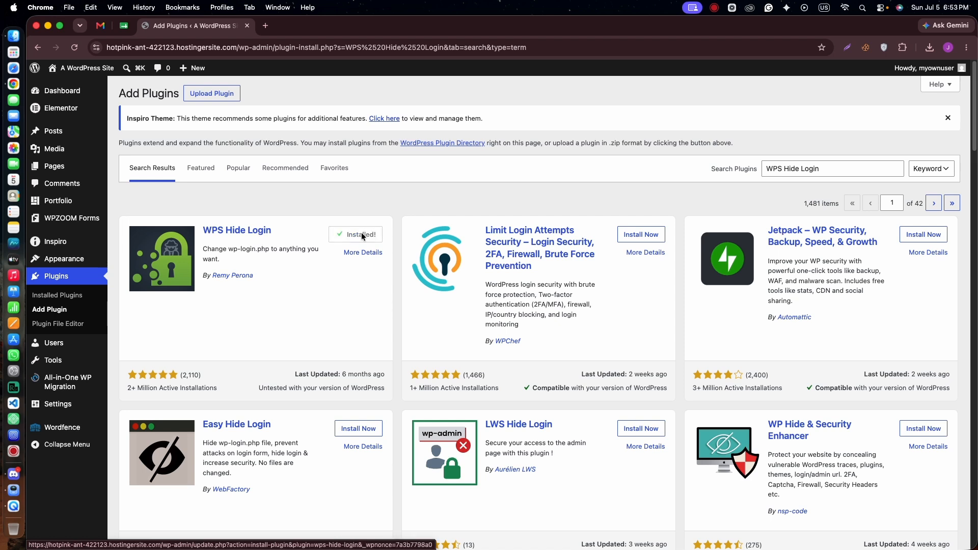
{"action": "left_click", "coordinate": [362, 235]}
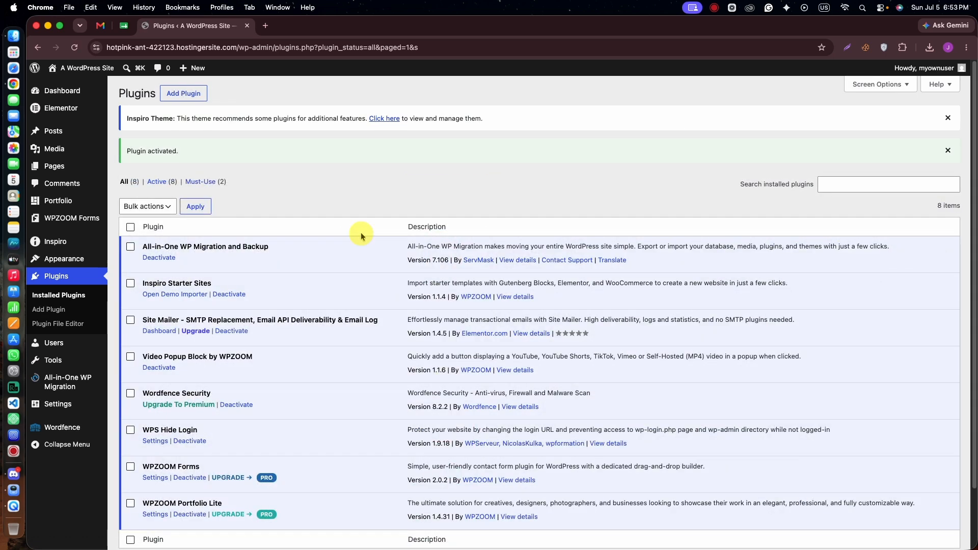
{"action": "scroll", "coordinate": [356, 243], "scroll_direction": "down", "scroll_amount": 1}
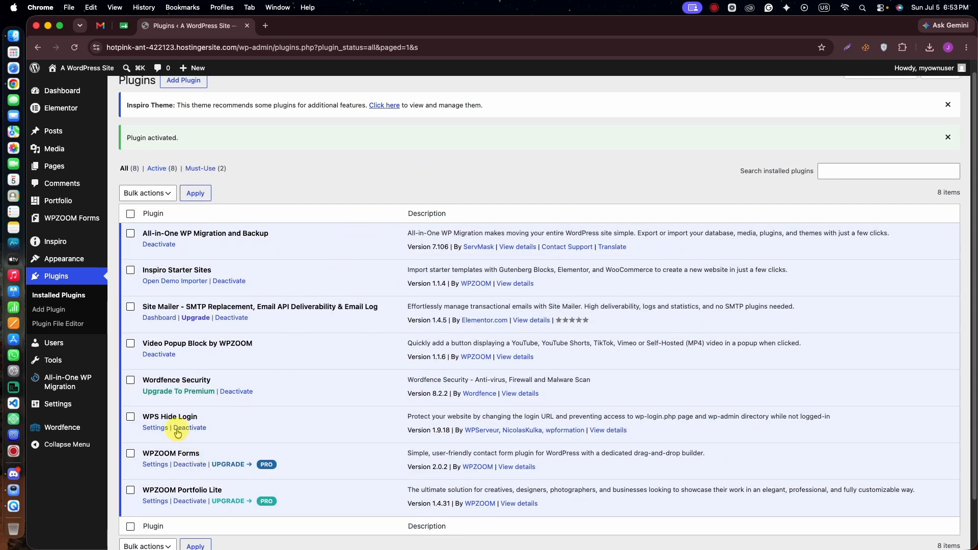
{"action": "left_click", "coordinate": [159, 428]}
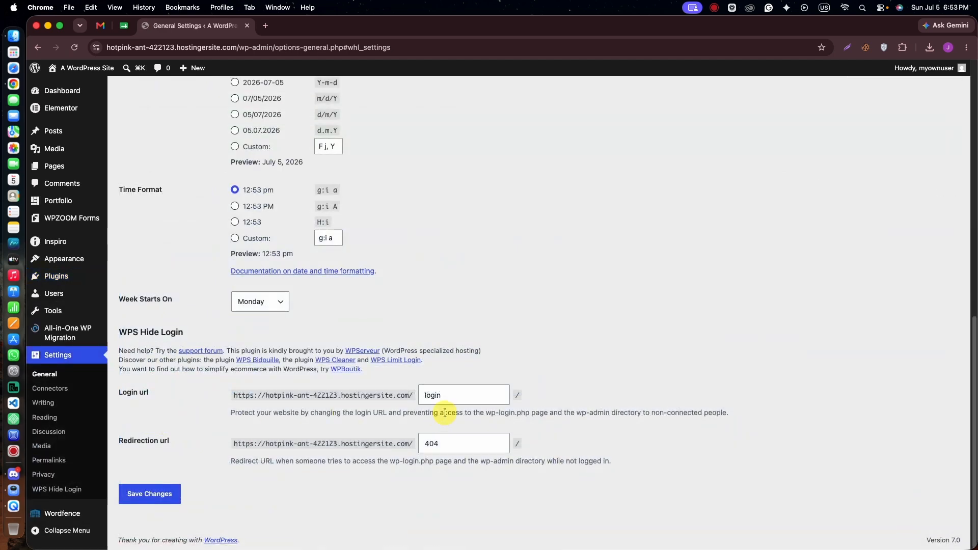
Replace the WPS Hide Login URL slug 'login' with 'mamk' and save the setting.
{"action": "double_click", "coordinate": [431, 393]}
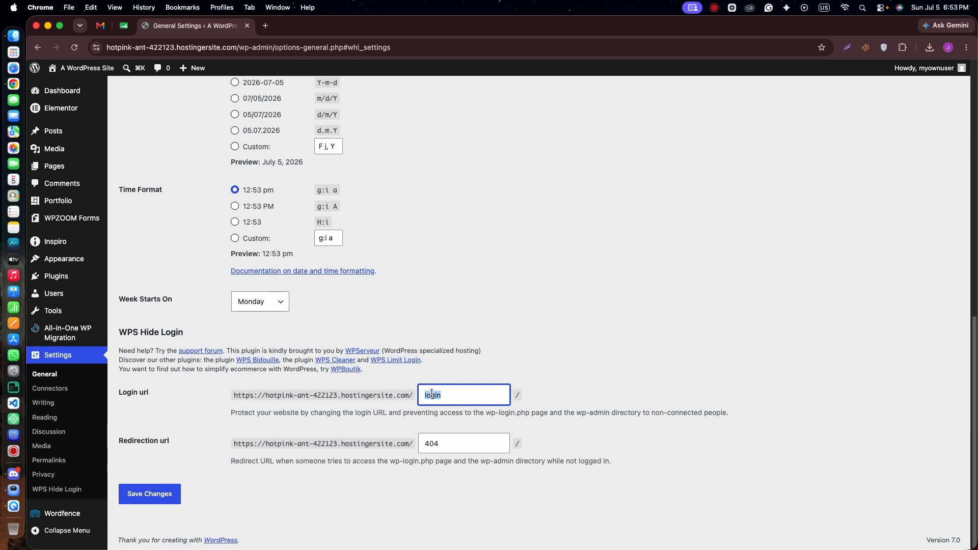
{"action": "type", "text": "mamk"}
{"action": "key", "text": "super+a"}
{"action": "key", "text": "super+Tab"}
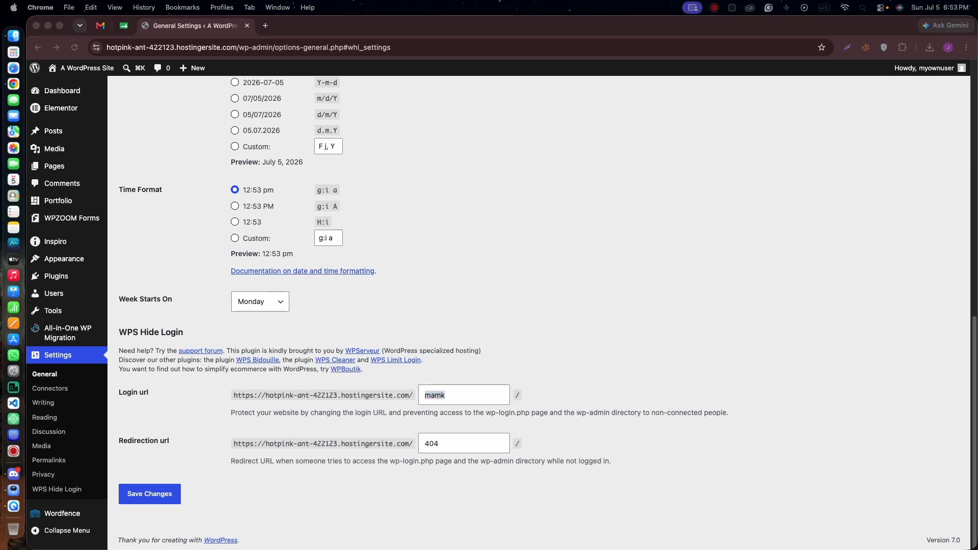
{"action": "key", "text": "super+Tab"}
{"action": "left_click", "coordinate": [162, 504]}
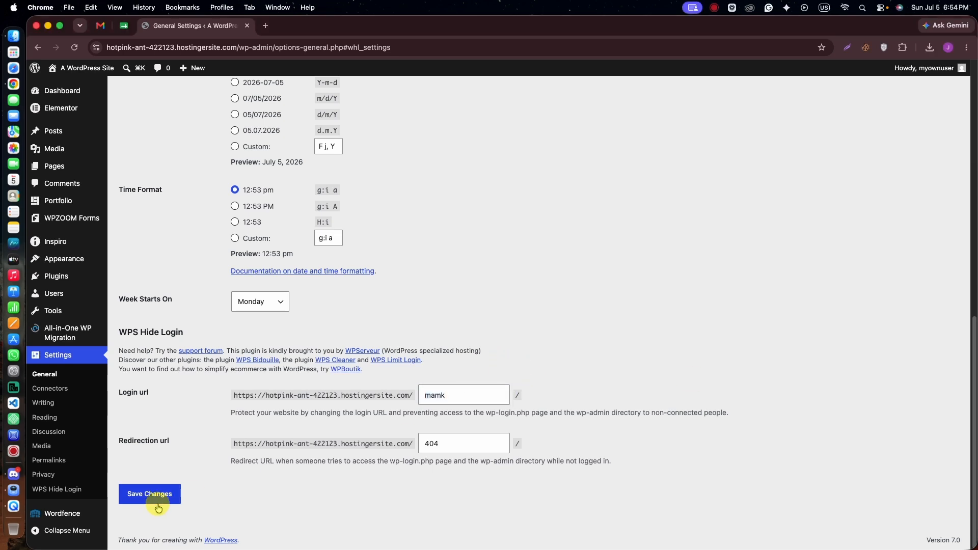
{"action": "left_click", "coordinate": [145, 500]}
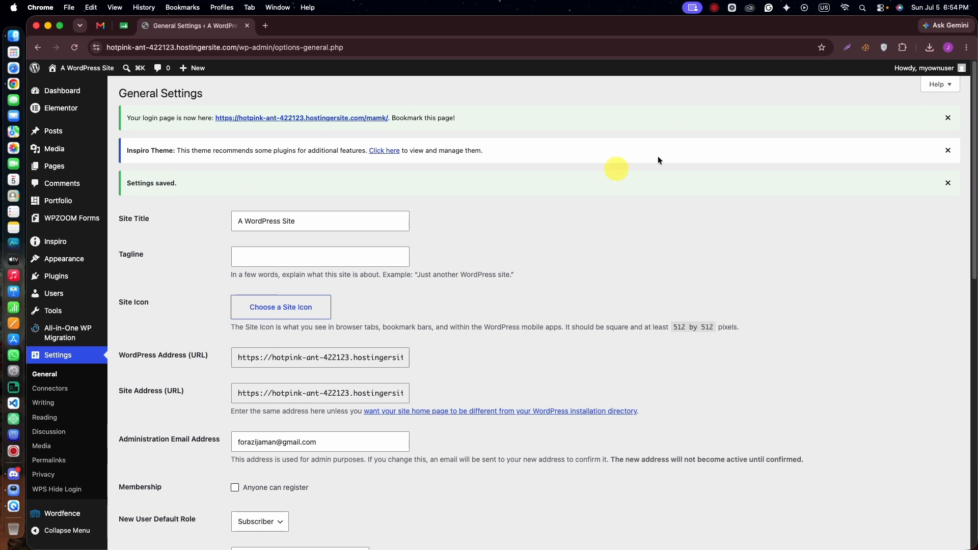
{"action": "mouse_move", "coordinate": [922, 68]}
{"action": "left_click", "coordinate": [902, 102]}
Log out and load /wp-admin to confirm it now shows a 404 page.
{"action": "left_click", "coordinate": [898, 115]}
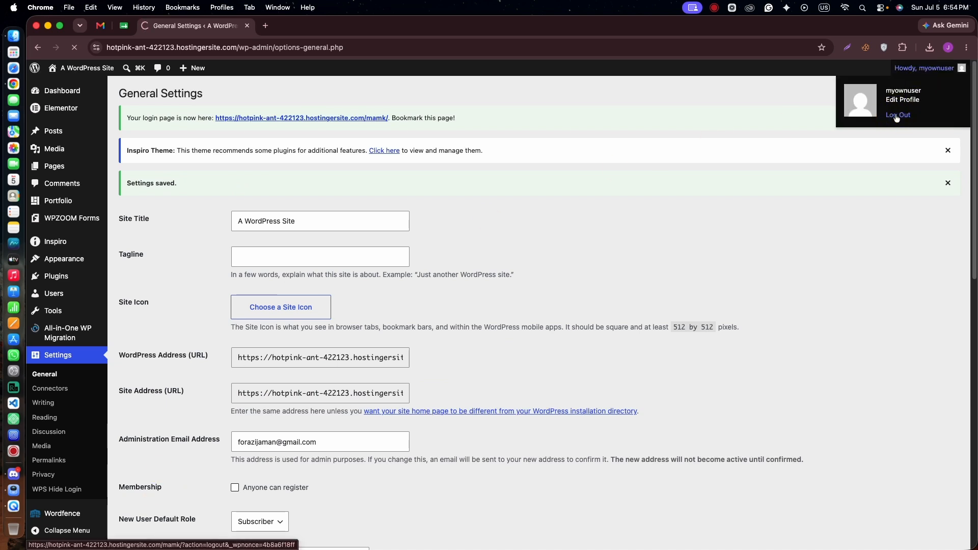
{"action": "left_click", "coordinate": [483, 364]}
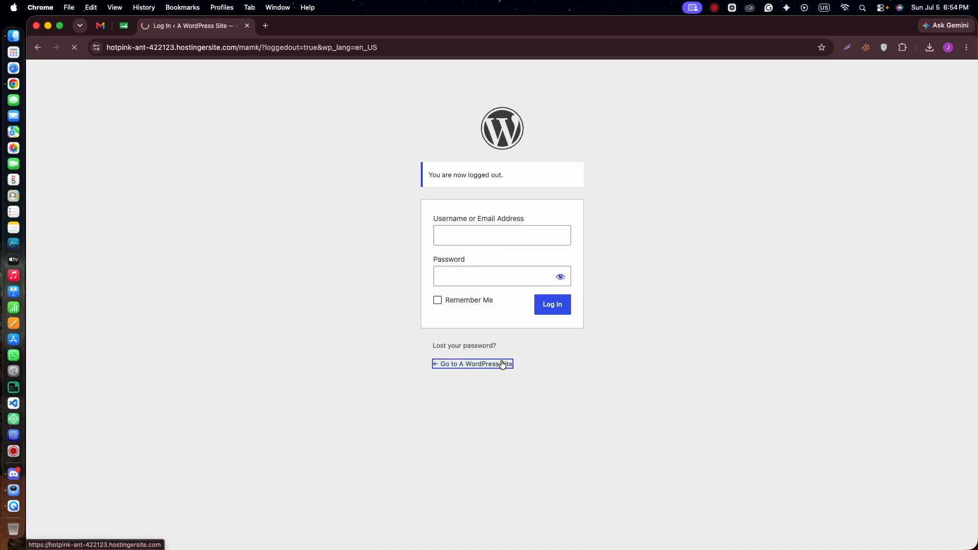
{"action": "left_click", "coordinate": [388, 48]}
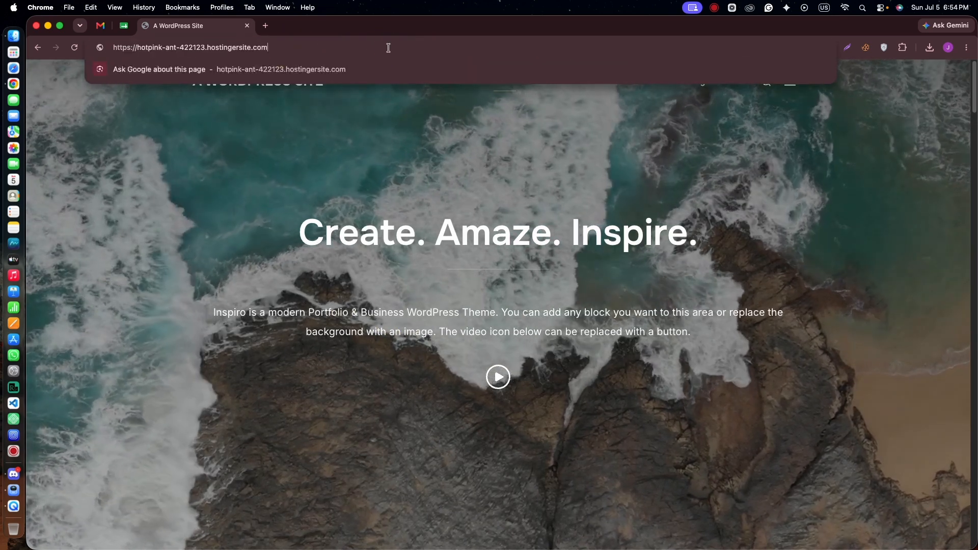
{"action": "type", "text": "/"}
{"action": "type", "text": "wp"}
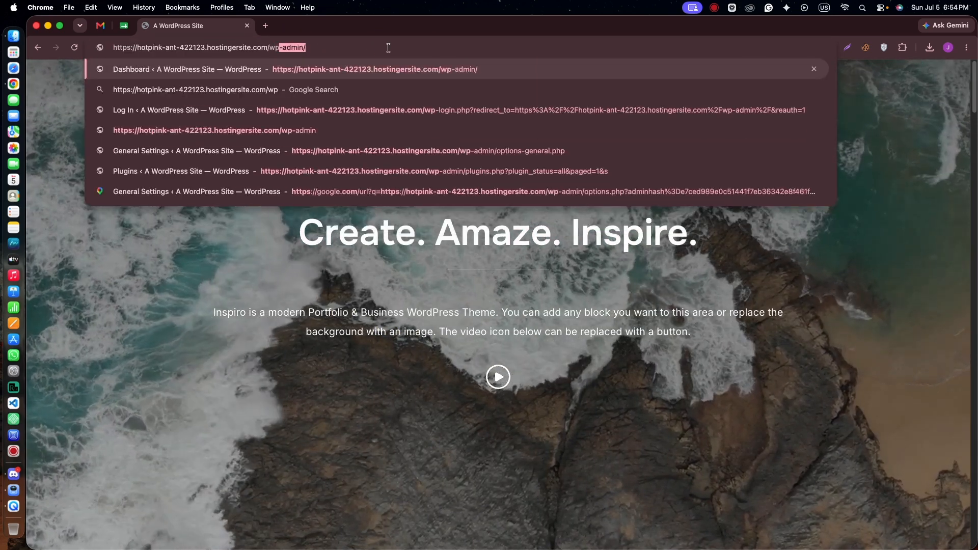
{"action": "type", "text": "-admin"}
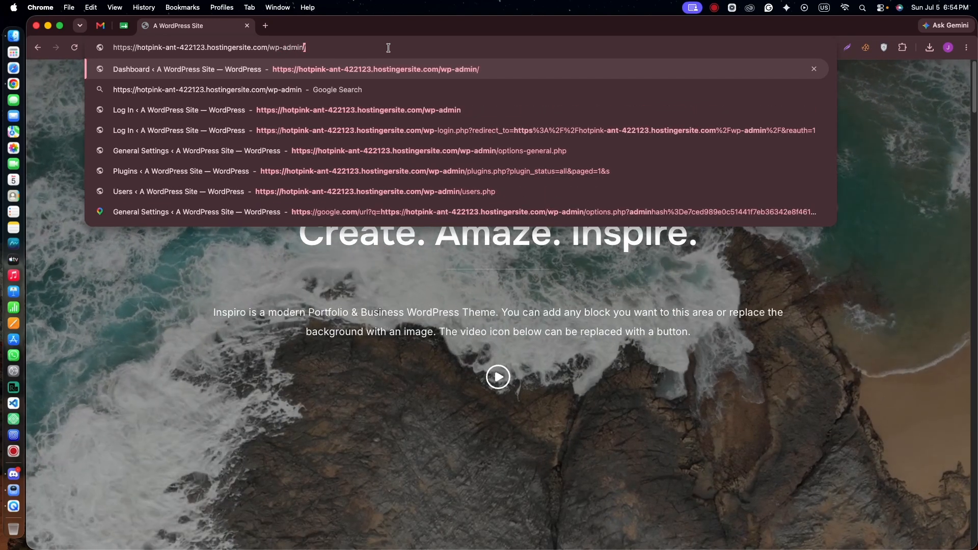
{"action": "key", "text": "Return"}
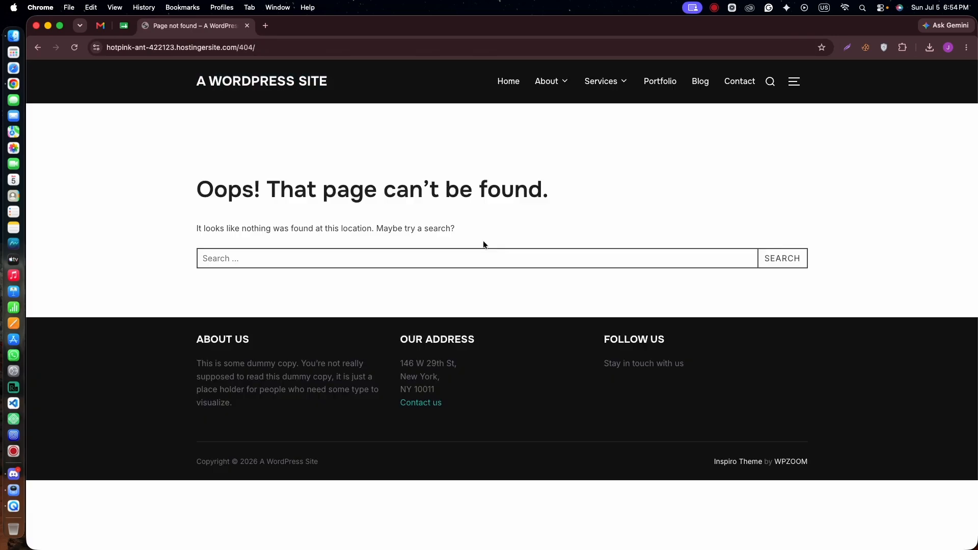
Change the address to /mamk to open the hidden login form.
{"action": "double_click", "coordinate": [245, 47]}
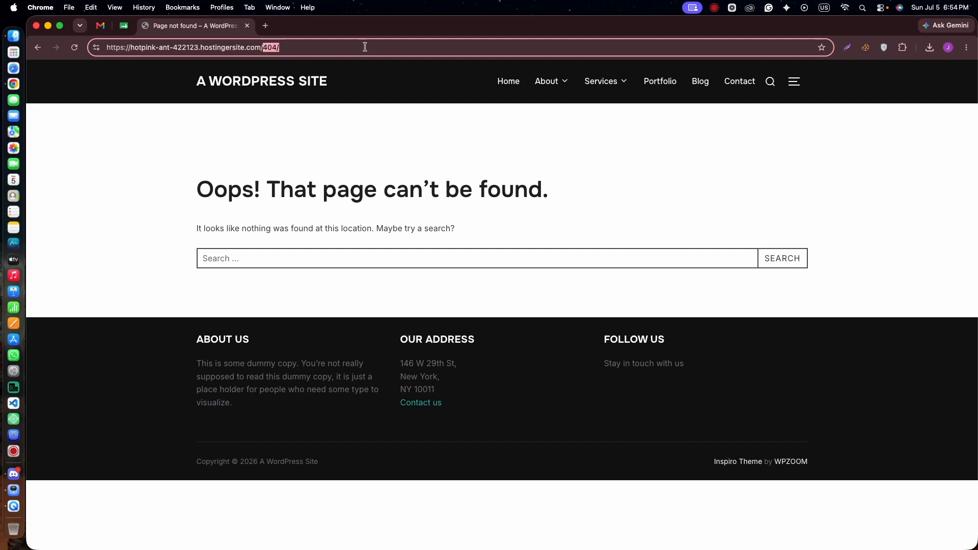
{"action": "type", "text": "m"}
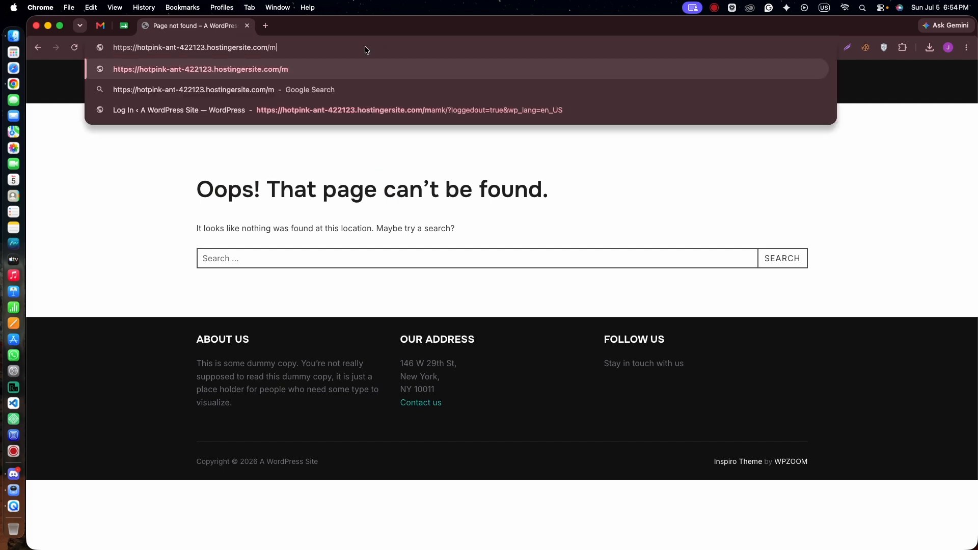
{"action": "type", "text": "amk"}
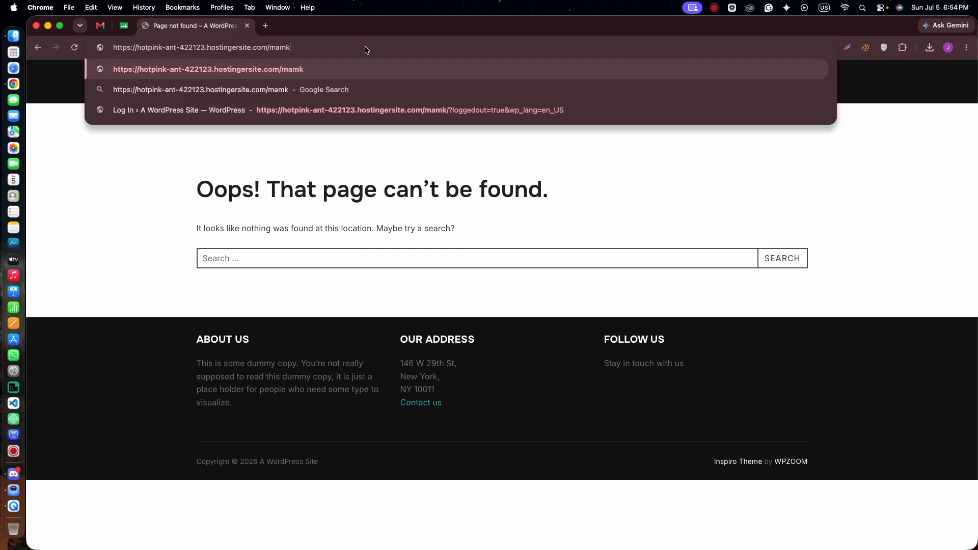
{"action": "key", "text": "Return"}
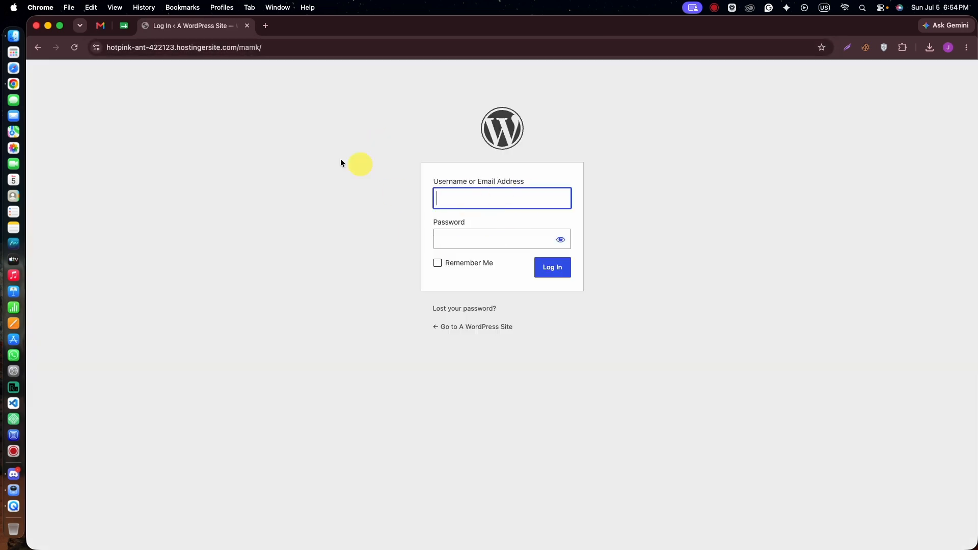
Copy the account e-mail from Gmail and submit it with the password on the /mamk login form.
{"action": "left_click", "coordinate": [101, 25]}
{"action": "left_click", "coordinate": [960, 76]}
{"action": "triple_click", "coordinate": [838, 106]}
{"action": "key", "text": "super+c"}
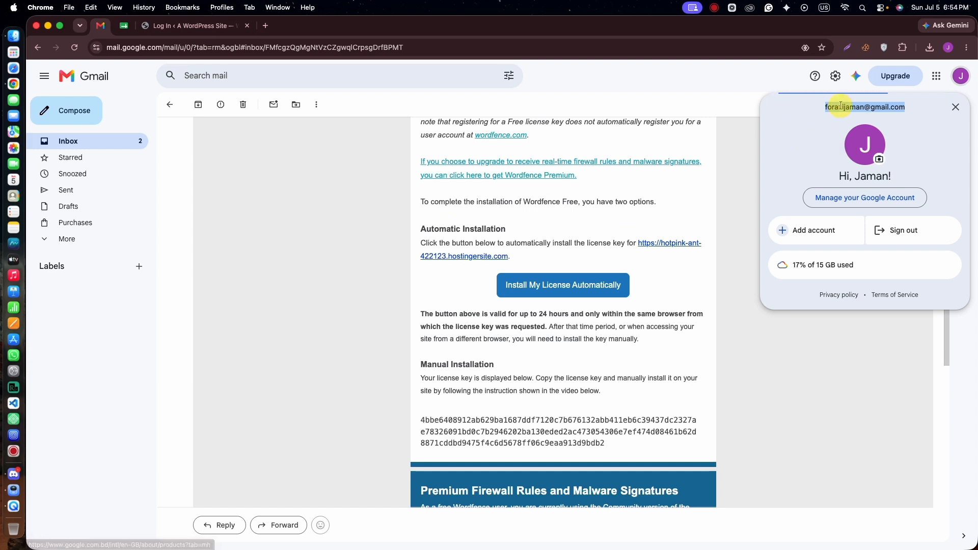
{"action": "left_click", "coordinate": [220, 28]}
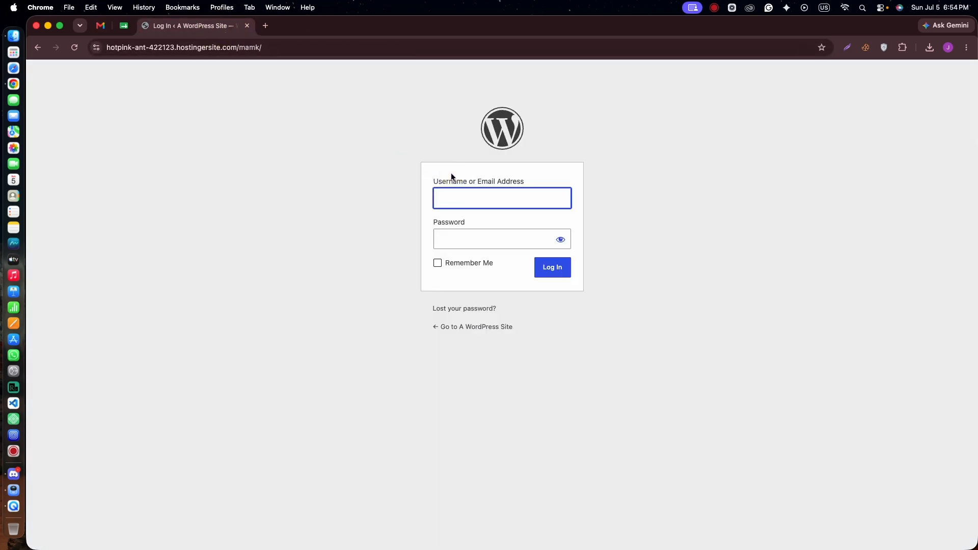
{"action": "key", "text": "super+v"}
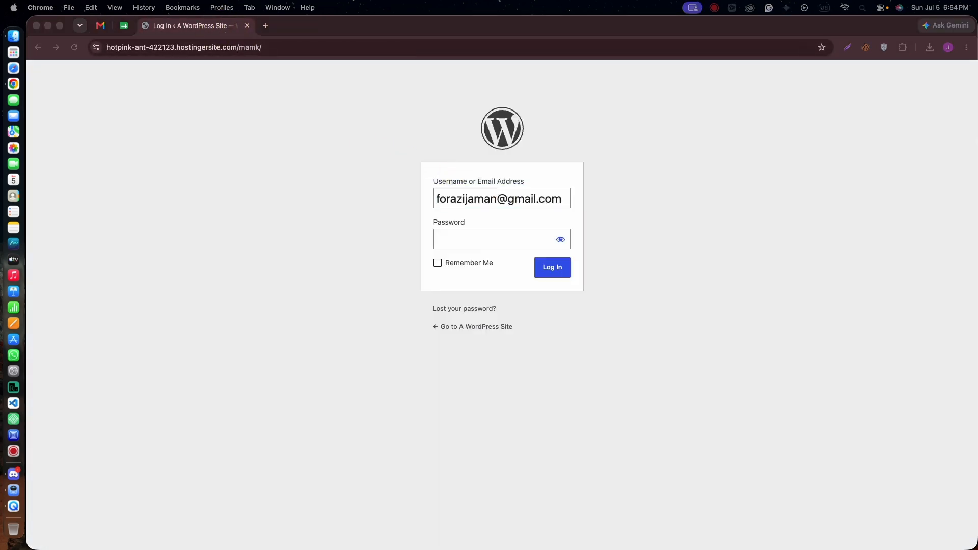
{"action": "left_click", "coordinate": [476, 238]}
{"action": "key", "text": "super+v"}
{"action": "left_click", "coordinate": [552, 267]}
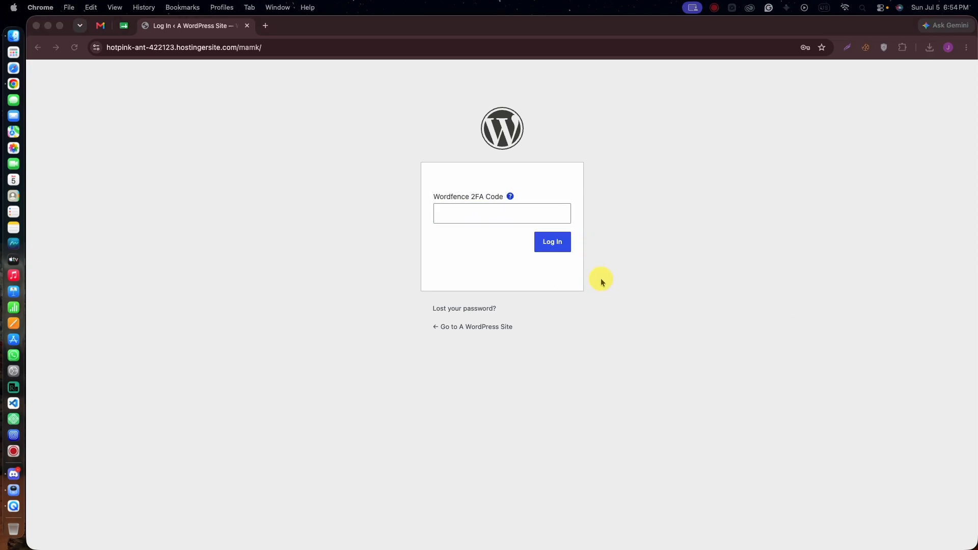
Enter the Wordfence 2FA code to finish logging in and dismiss the save-password popup.
{"action": "left_click", "coordinate": [467, 217]}
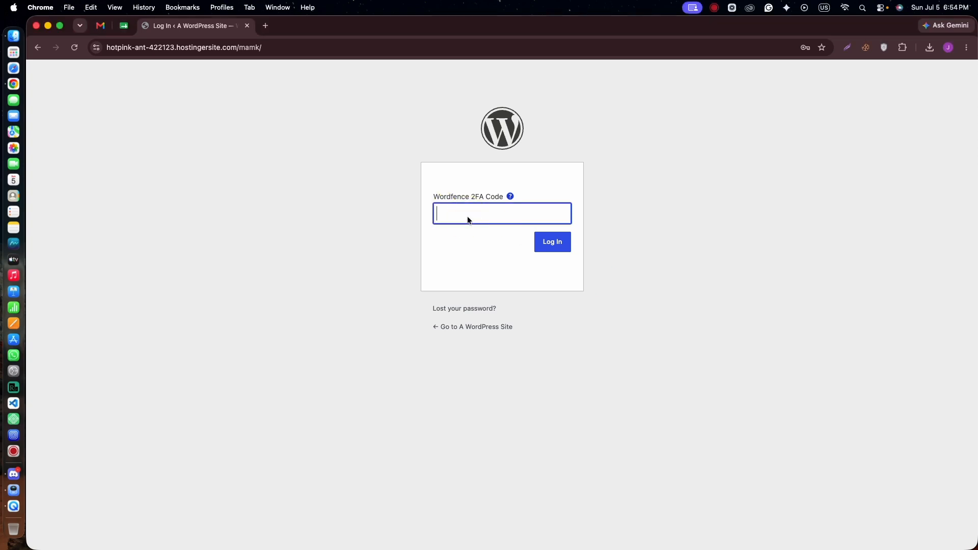
{"action": "left_click", "coordinate": [479, 220]}
{"action": "key", "text": "Return"}
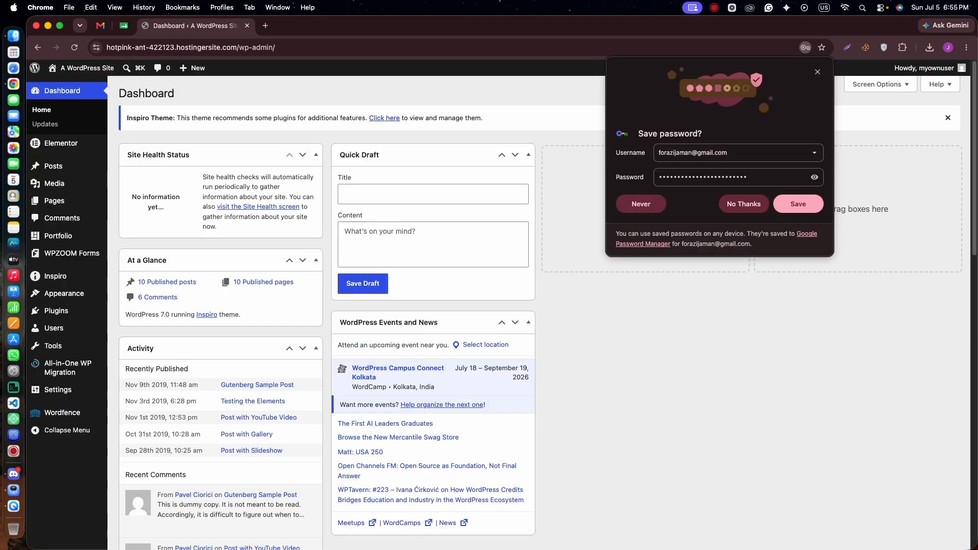
{"action": "left_click", "coordinate": [817, 72]}
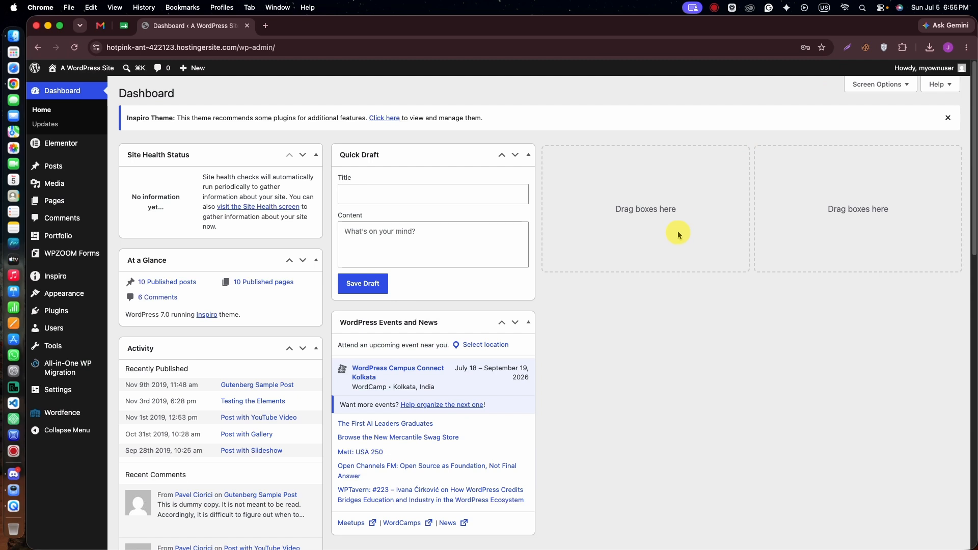